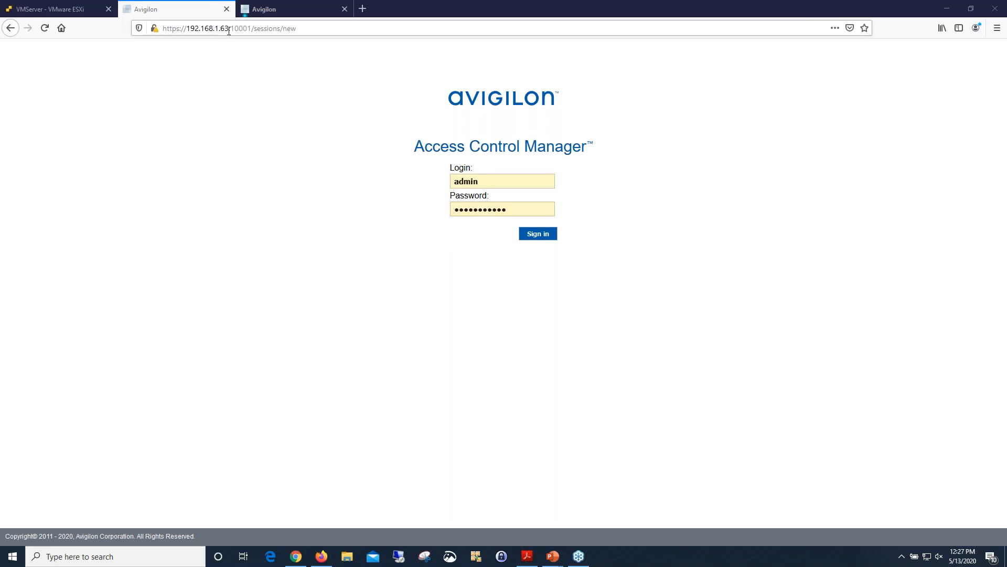
Sign in as admin to the Access Control Manager appliance at 192.168.1.63.
click(288, 8)
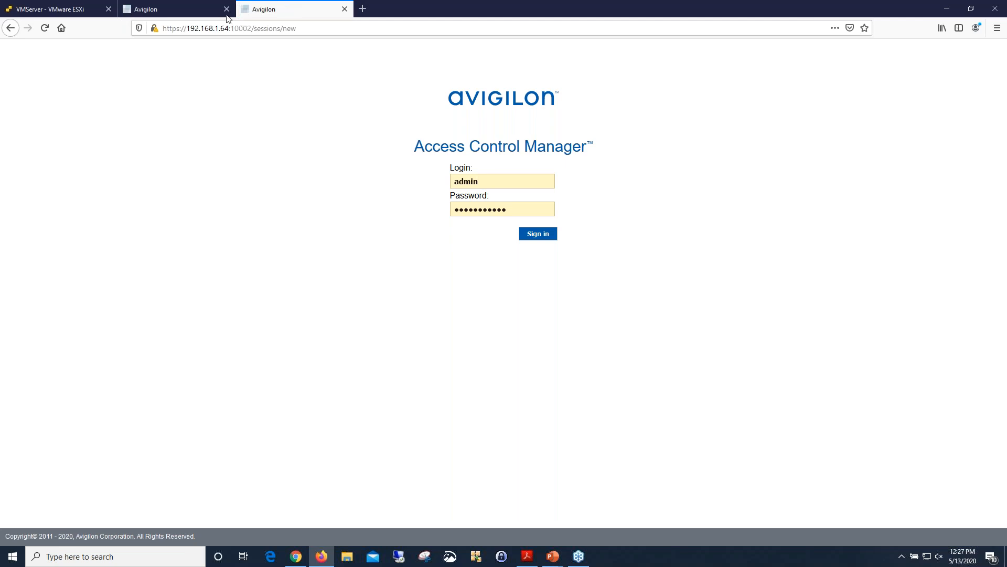
click(150, 14)
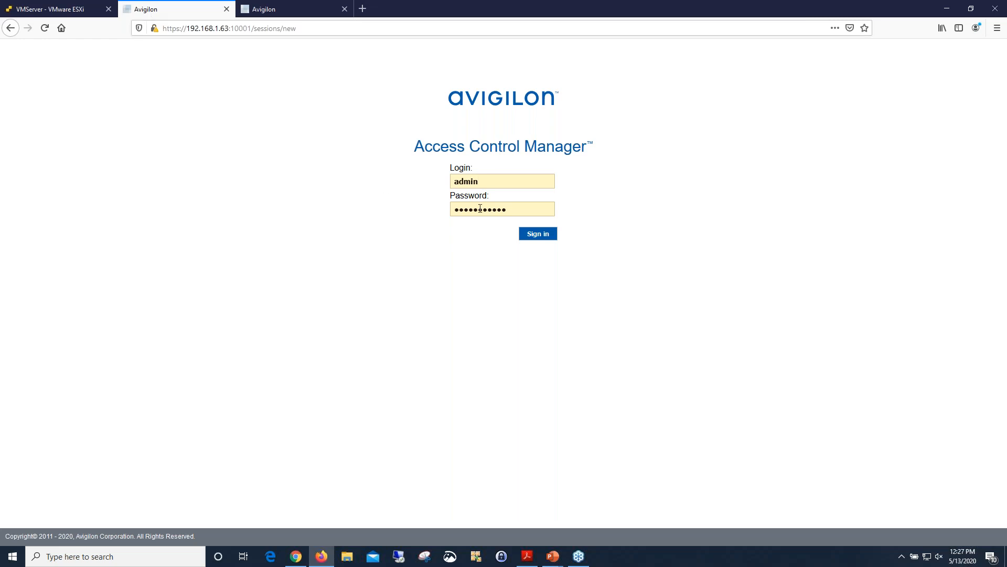
click(481, 181)
click(541, 236)
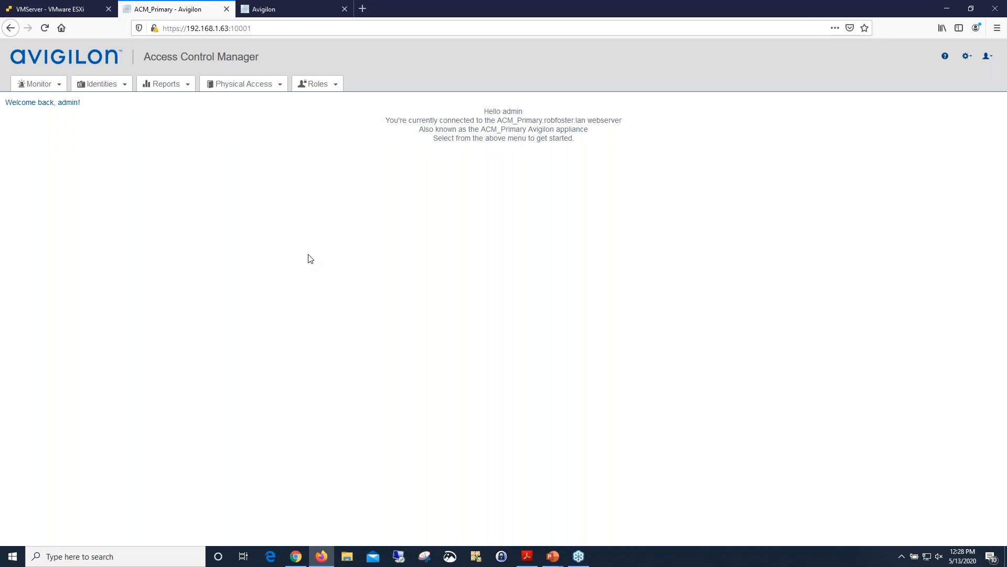
Open the appliances list on the primary, view the replicated ACM_Secondary settings, and return to the list.
click(969, 59)
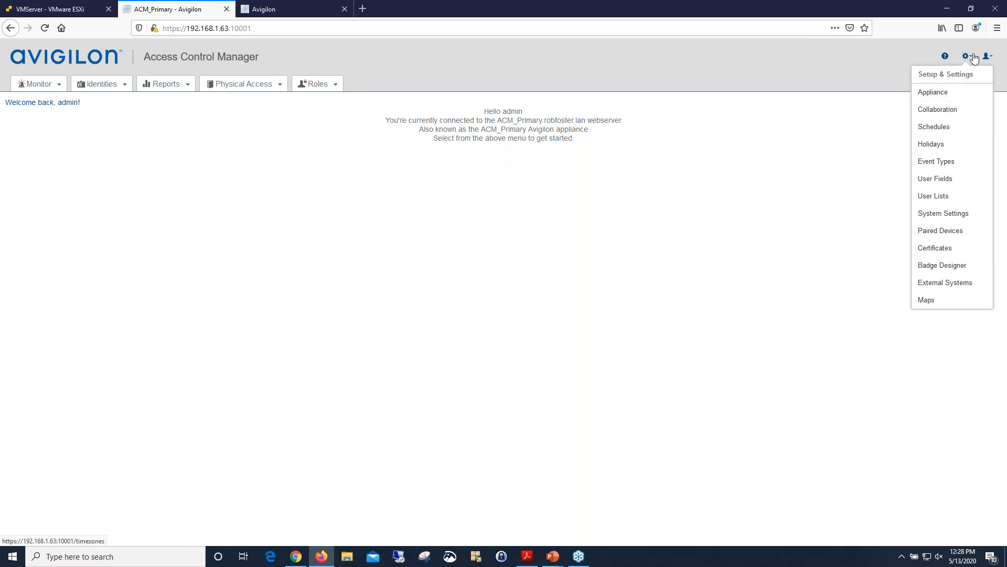
click(955, 93)
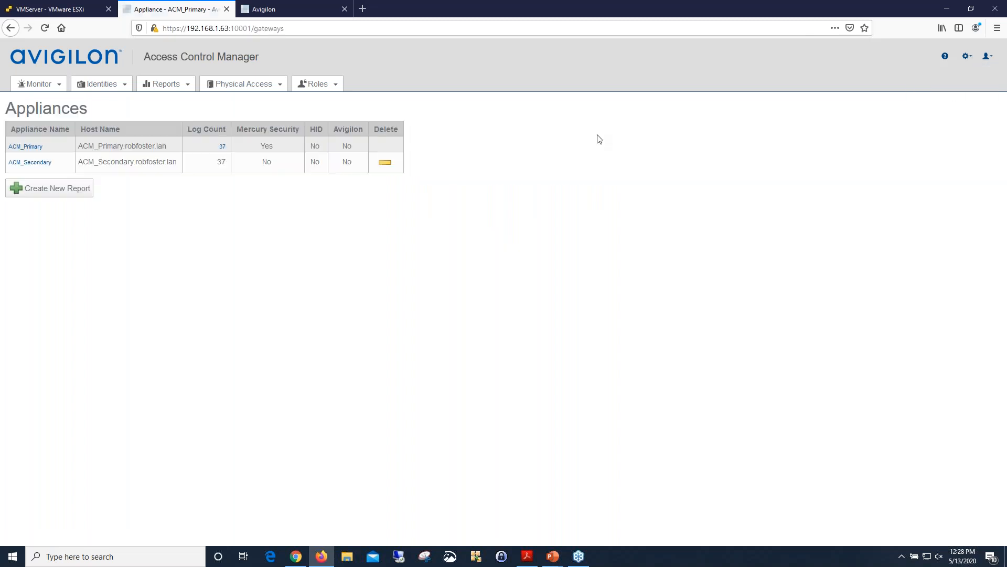
click(42, 164)
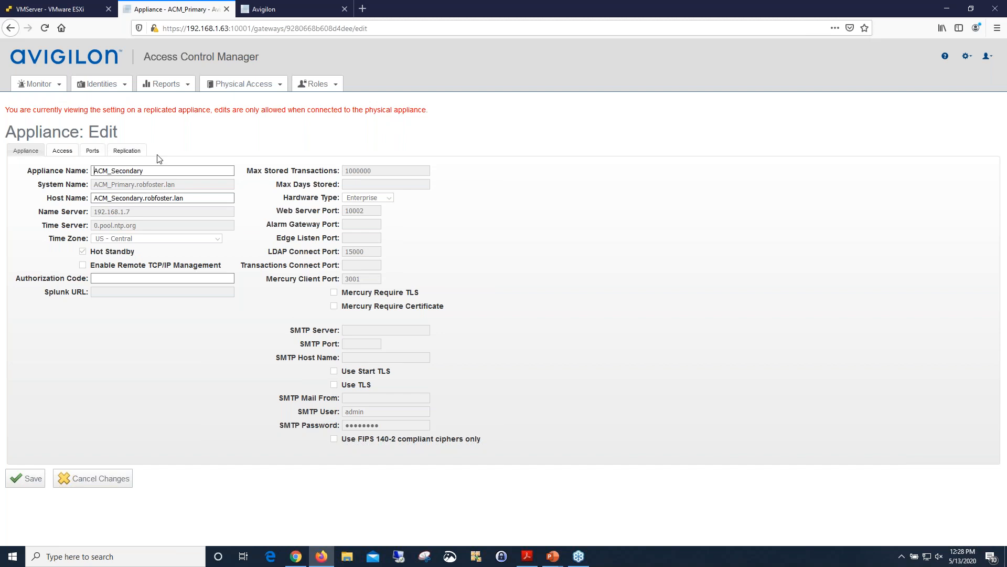
click(10, 28)
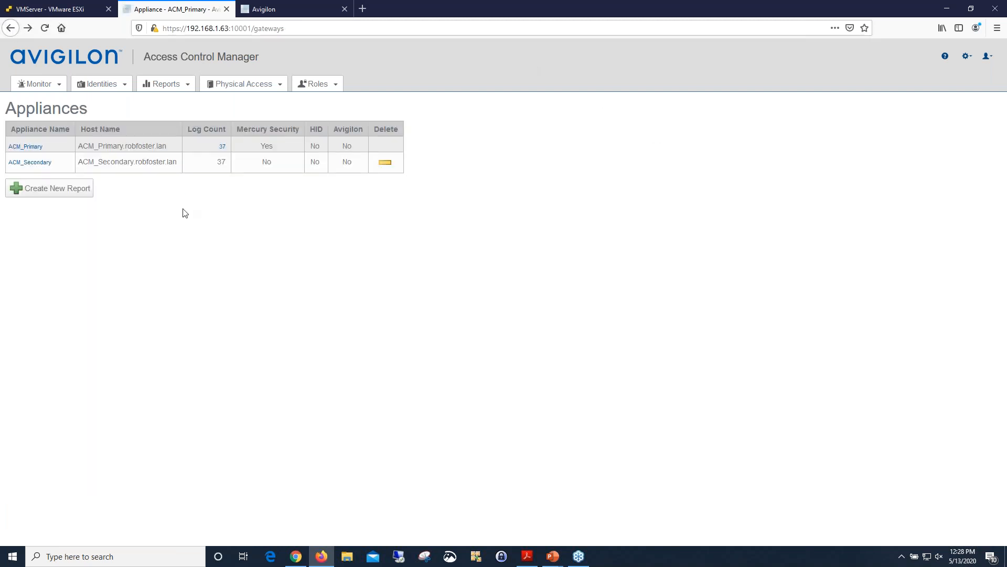
Open the ACM_Primary appliance settings and review its host name, name server, time server, web server port and LDAP connect port.
click(26, 147)
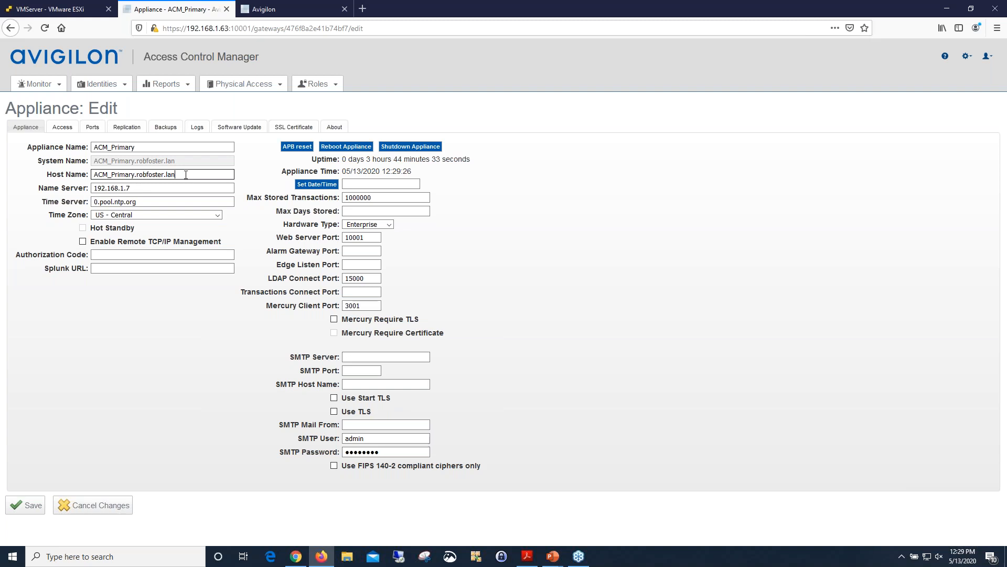
click(141, 189)
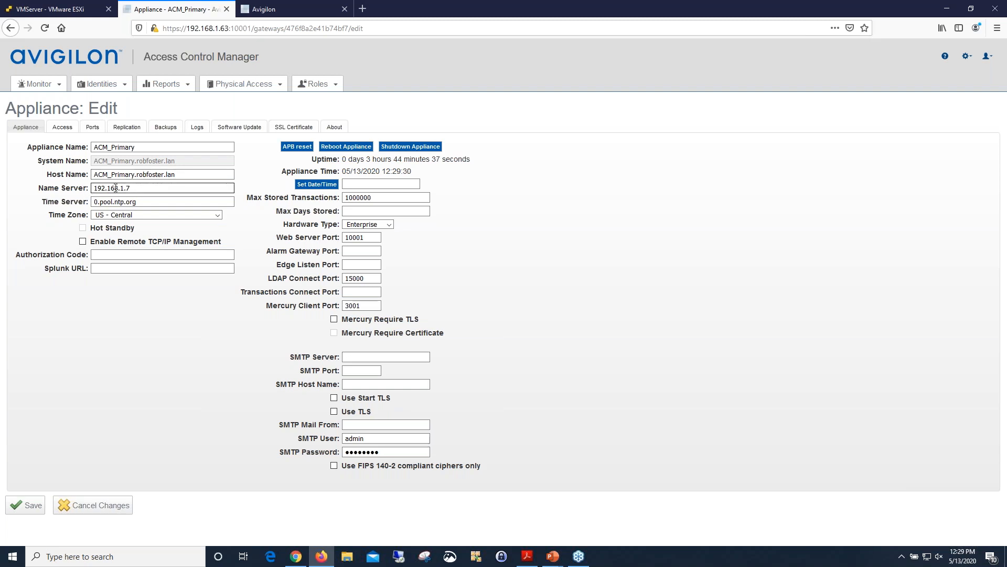
click(131, 201)
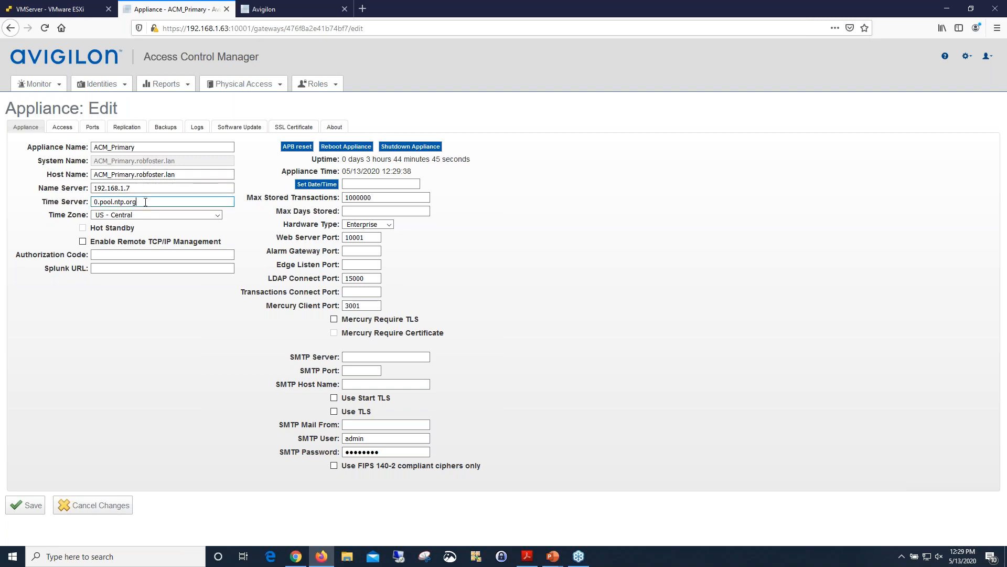
click(147, 190)
click(148, 202)
click(366, 236)
click(354, 279)
Sign in as admin to the appliance at 192.168.1.64 and open the ACM_Secondary appliance settings from its appliances list.
click(283, 7)
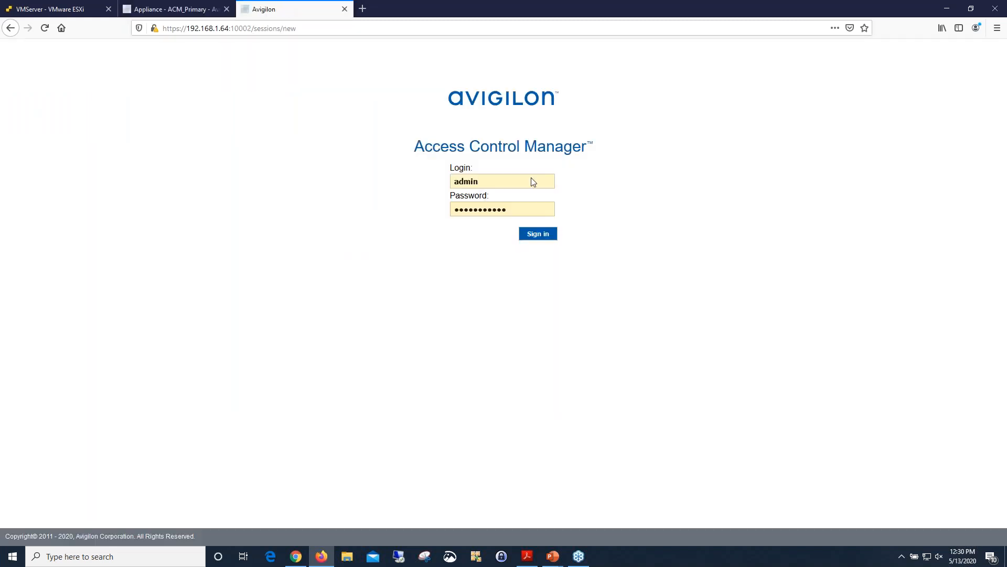
click(542, 238)
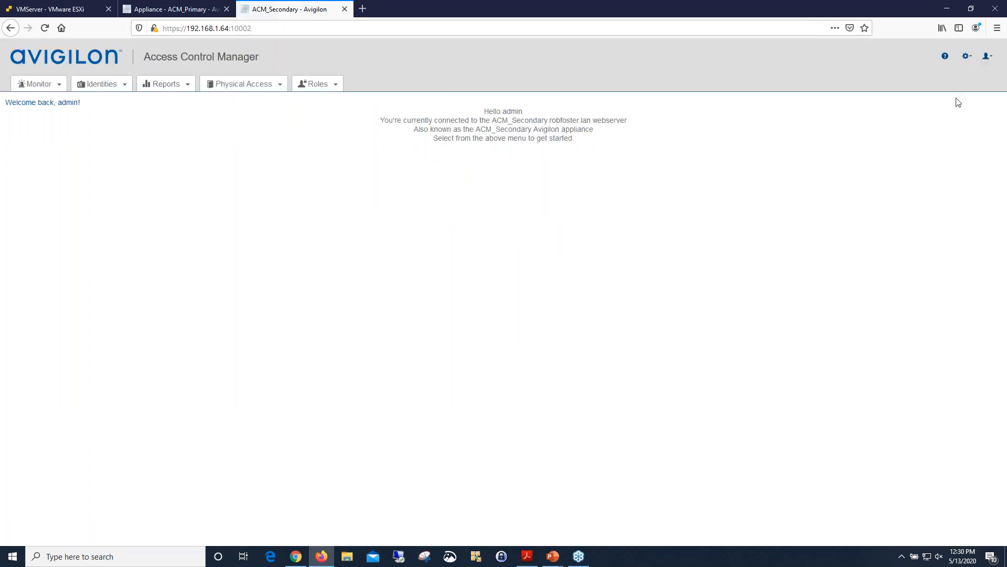
click(967, 58)
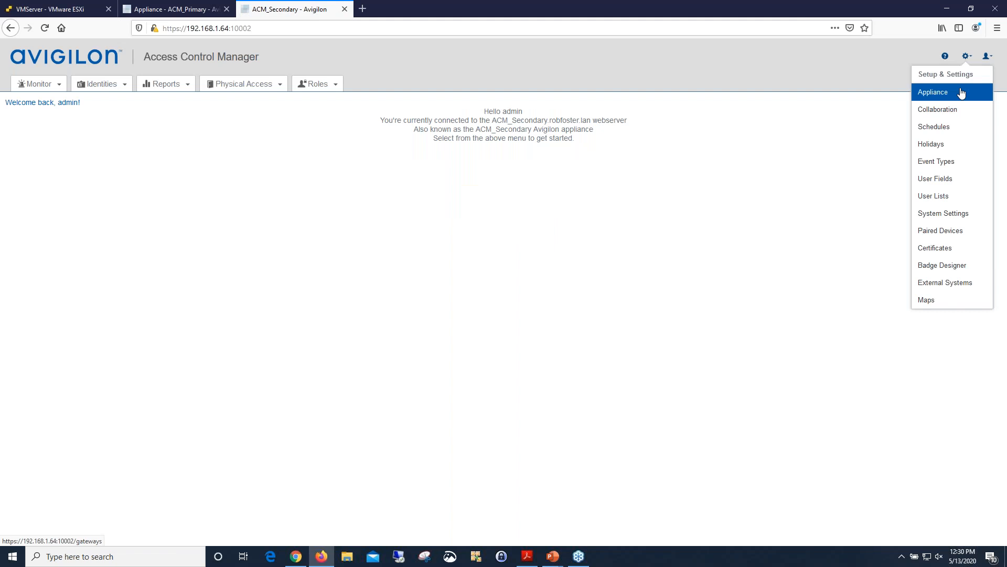
click(933, 94)
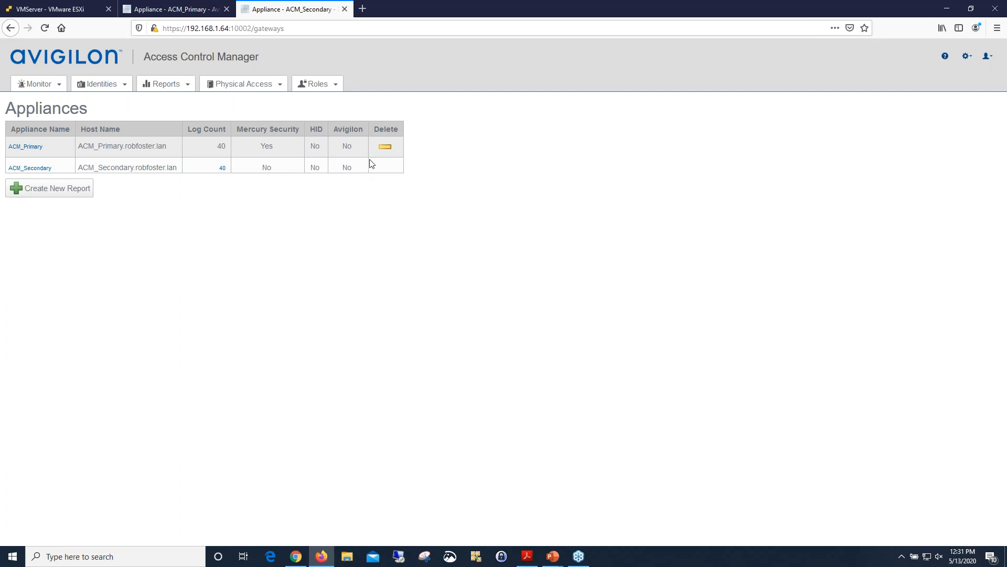
click(40, 168)
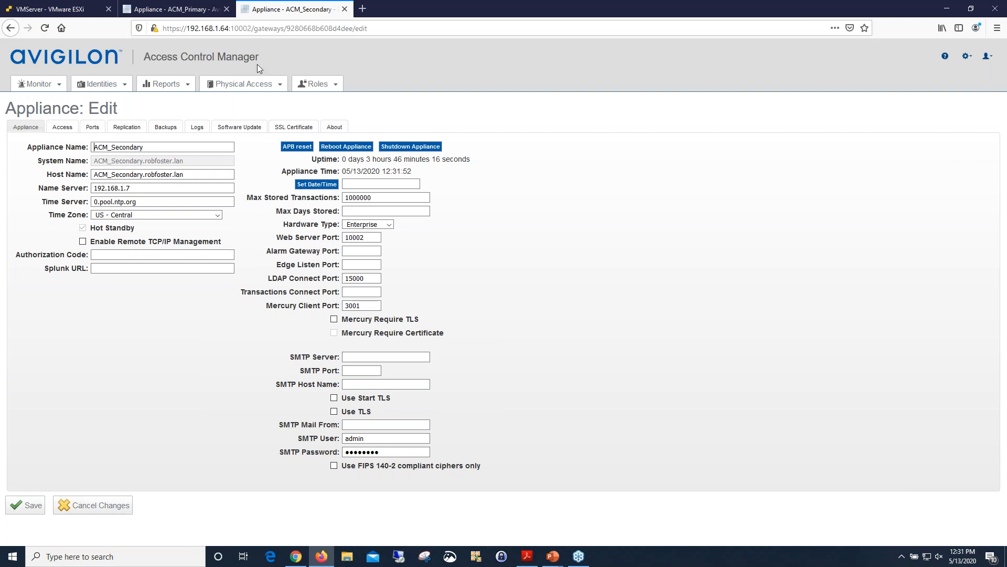
Open ACM_Primary's replication settings and review the address, identity password field and event replication port.
click(186, 12)
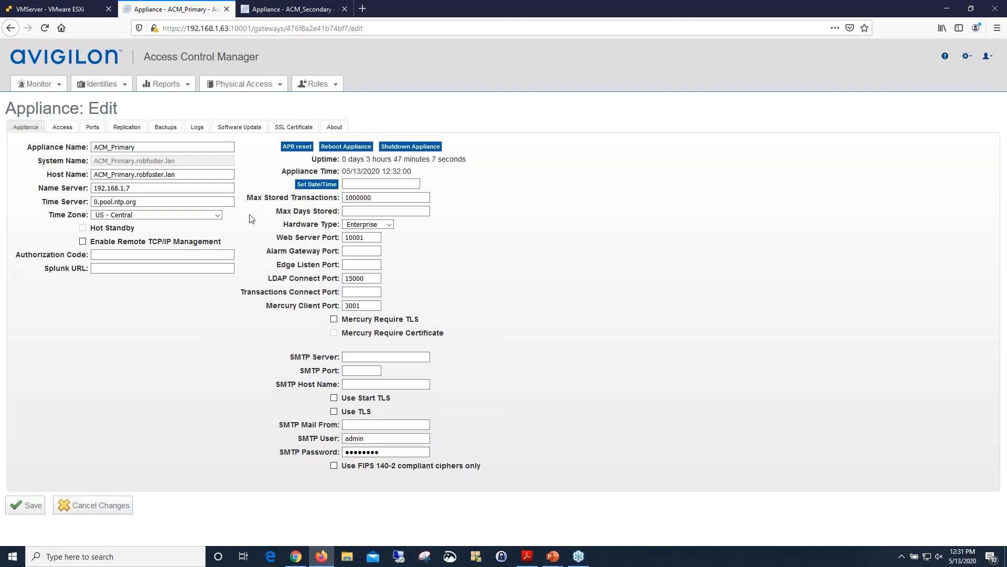
click(127, 127)
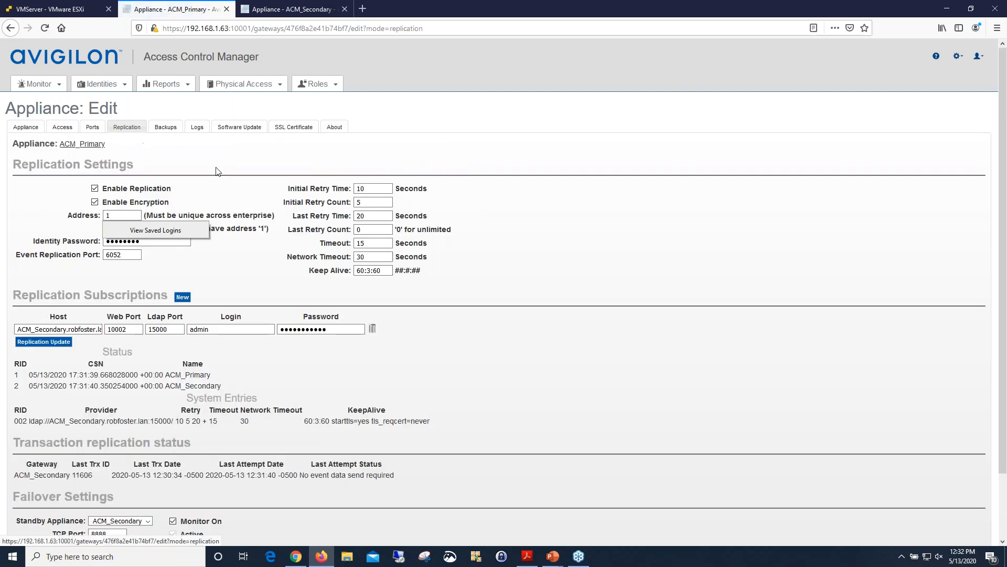
click(229, 271)
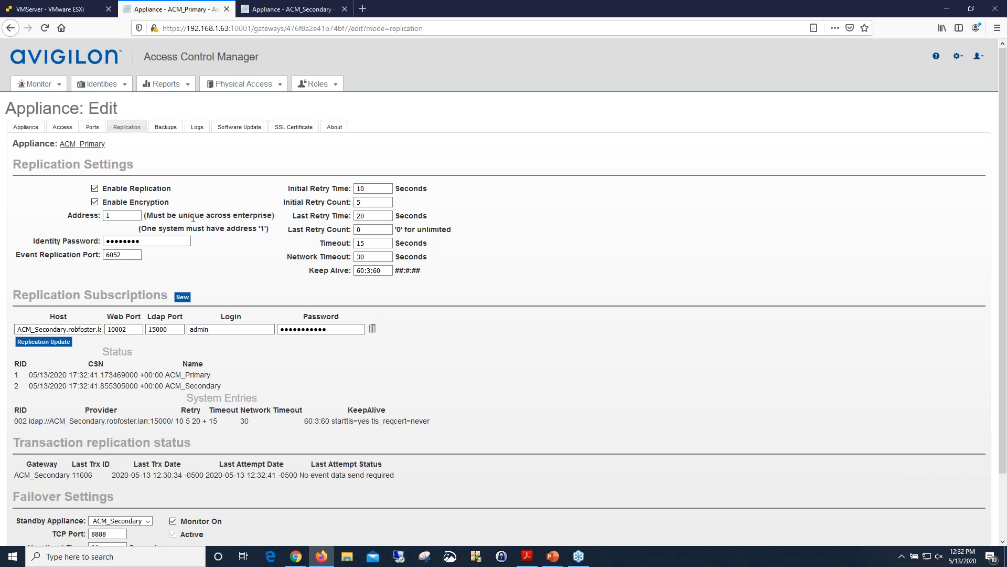
click(152, 241)
click(109, 255)
Open ACM_Secondary's replication settings and review its address, the subscription to the primary, and the failover settings.
click(290, 11)
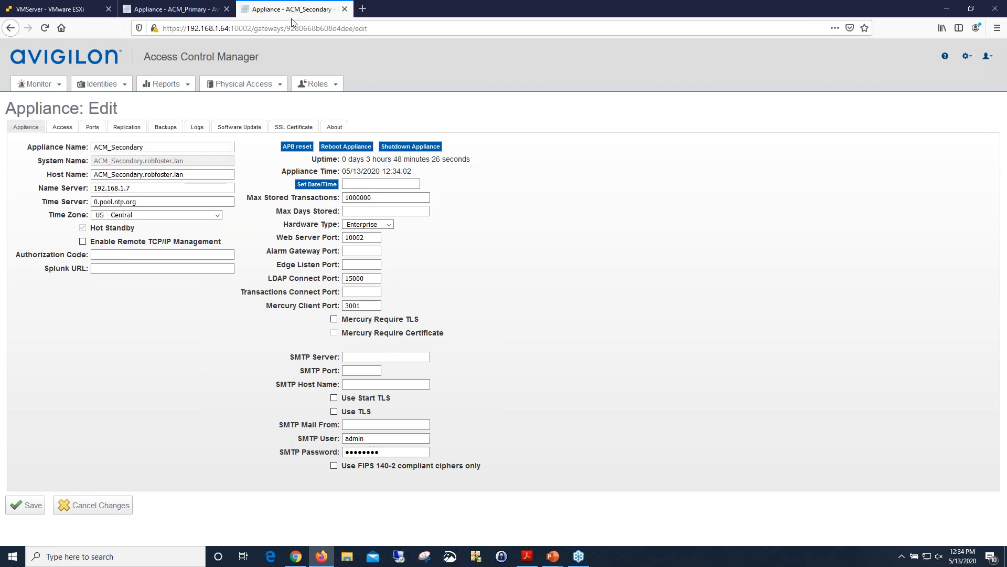
click(124, 131)
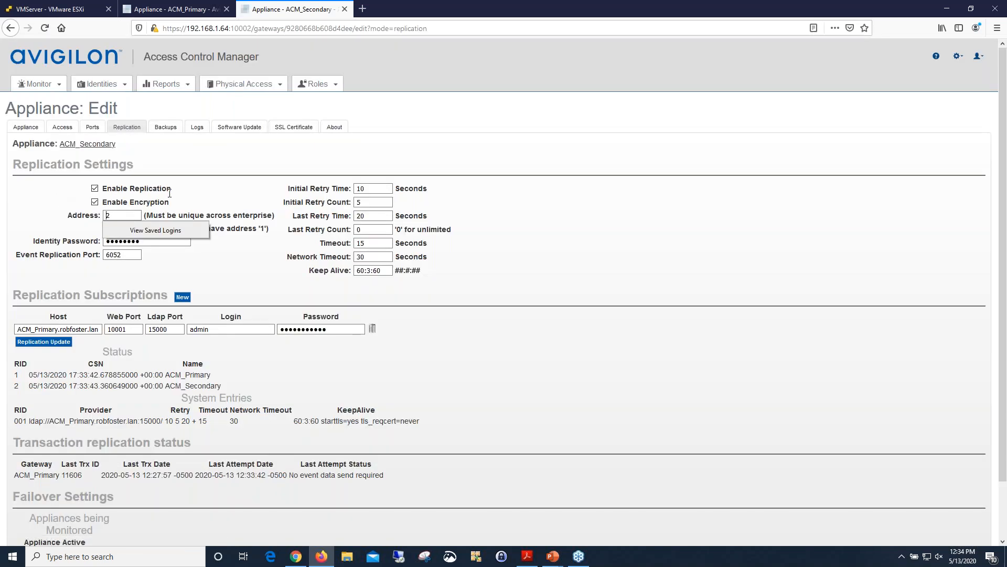
click(257, 271)
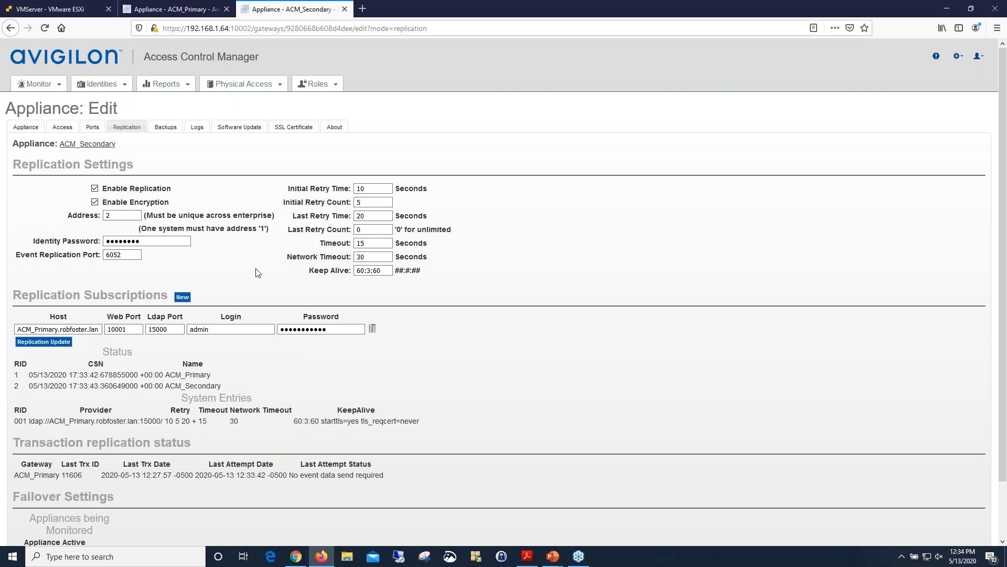
click(109, 217)
click(175, 330)
click(229, 329)
click(277, 329)
scroll(264, 374, down, 2)
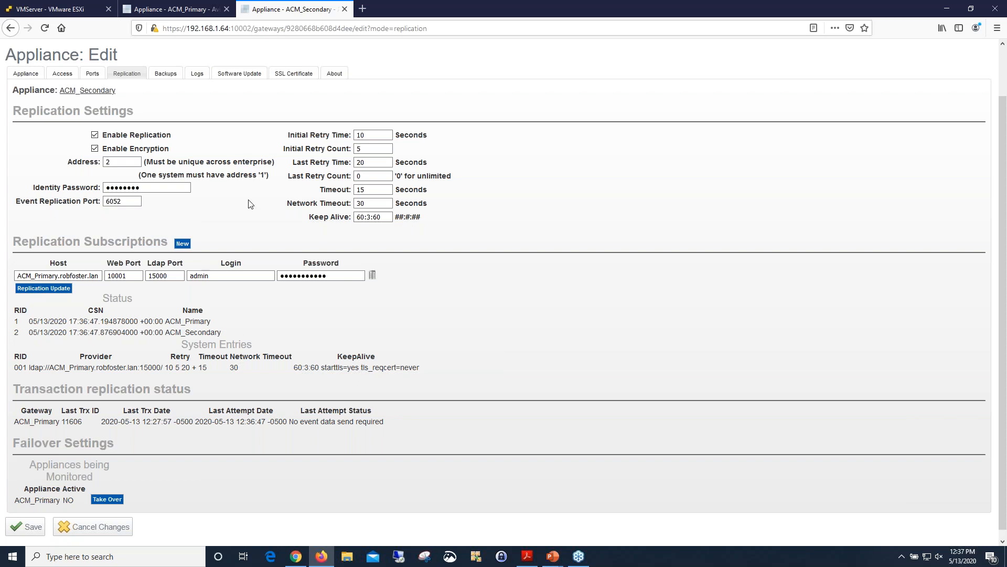
Go back to ACM_Primary's replication settings and review the host, web port and login of its subscription to the secondary.
click(185, 12)
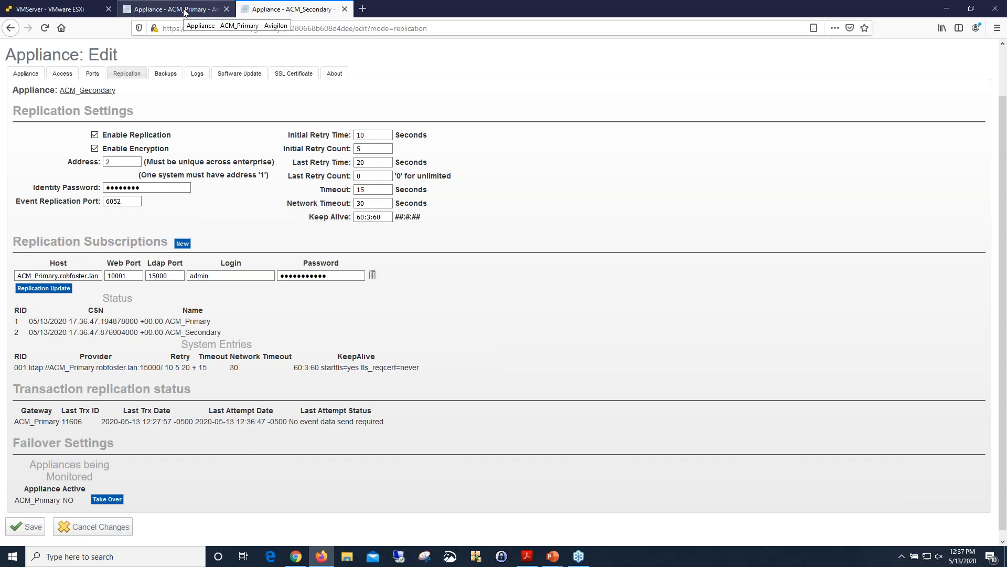
click(98, 329)
click(127, 327)
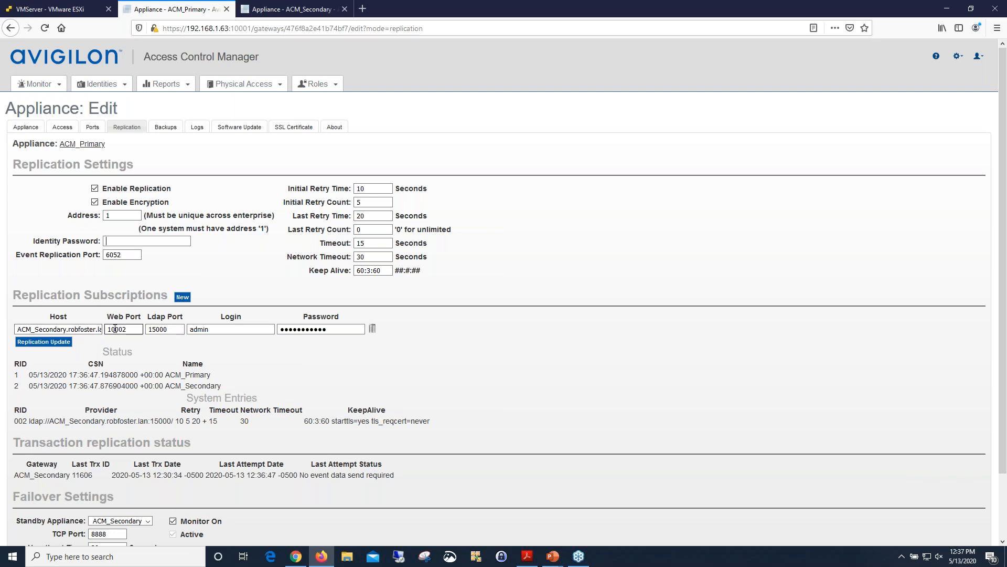
click(209, 332)
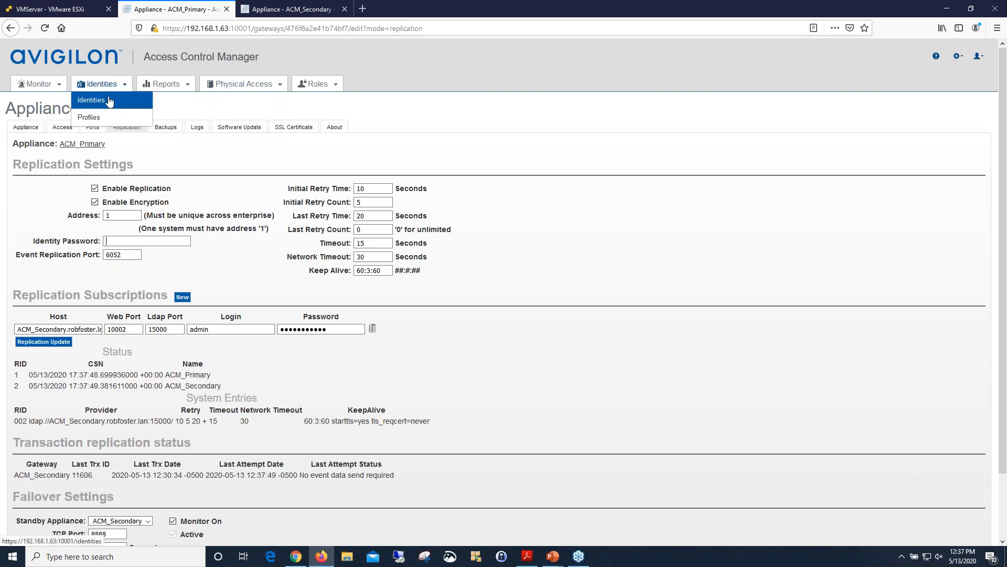
List all identities on the primary appliance with an unfiltered identity search.
click(111, 99)
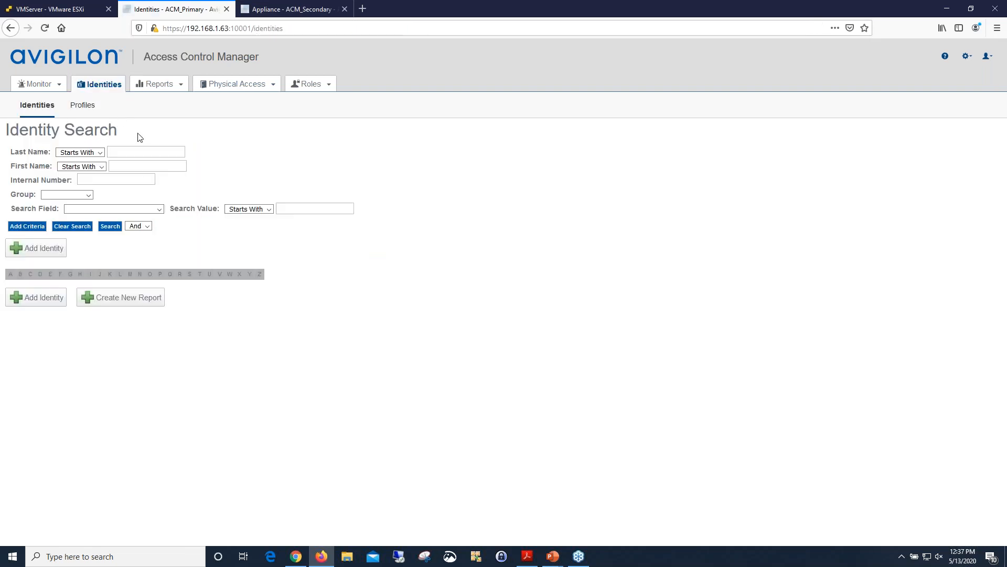
click(111, 227)
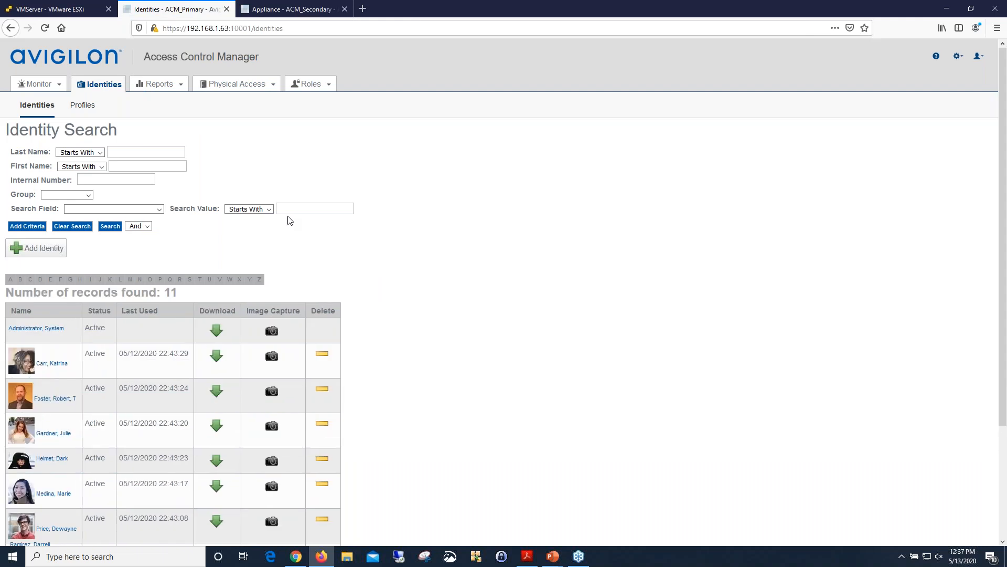
scroll(289, 220, down, 3)
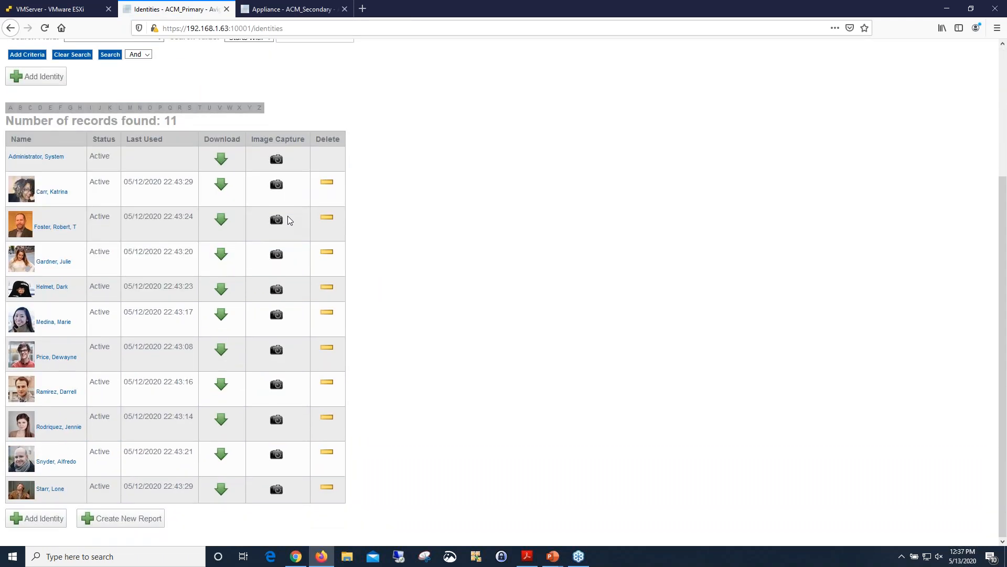
Add an identity without applying a profile, with last name "test" and first name "testPrimary", and save it.
click(56, 519)
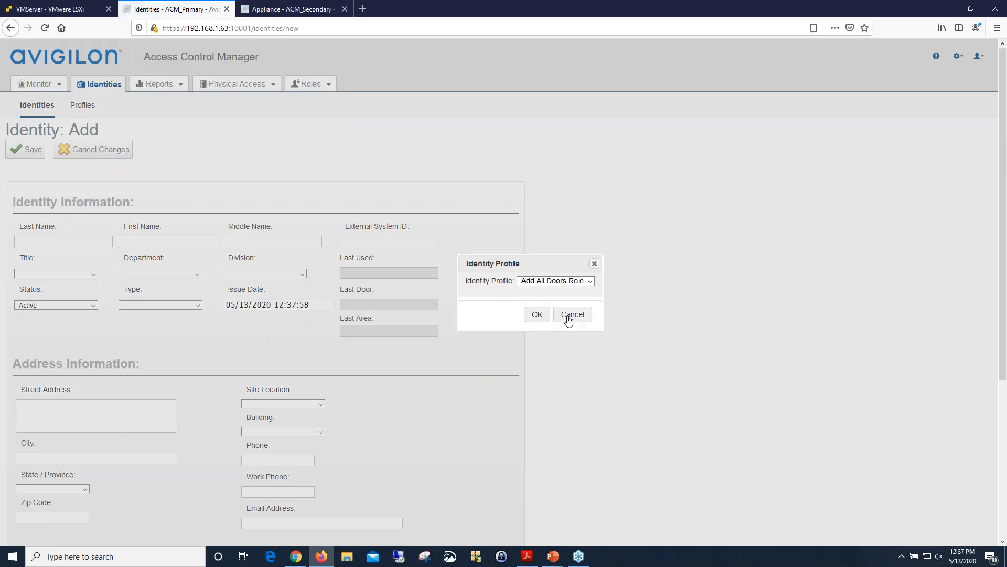
click(570, 314)
click(42, 242)
text(test)
click(157, 240)
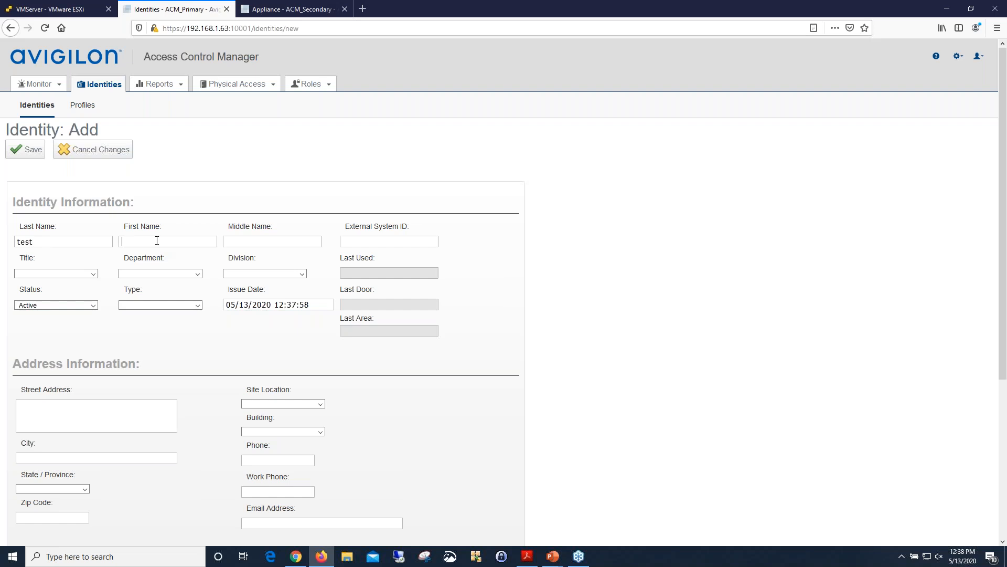
text(test)
double_click(157, 241)
text(testPrimary)
click(23, 150)
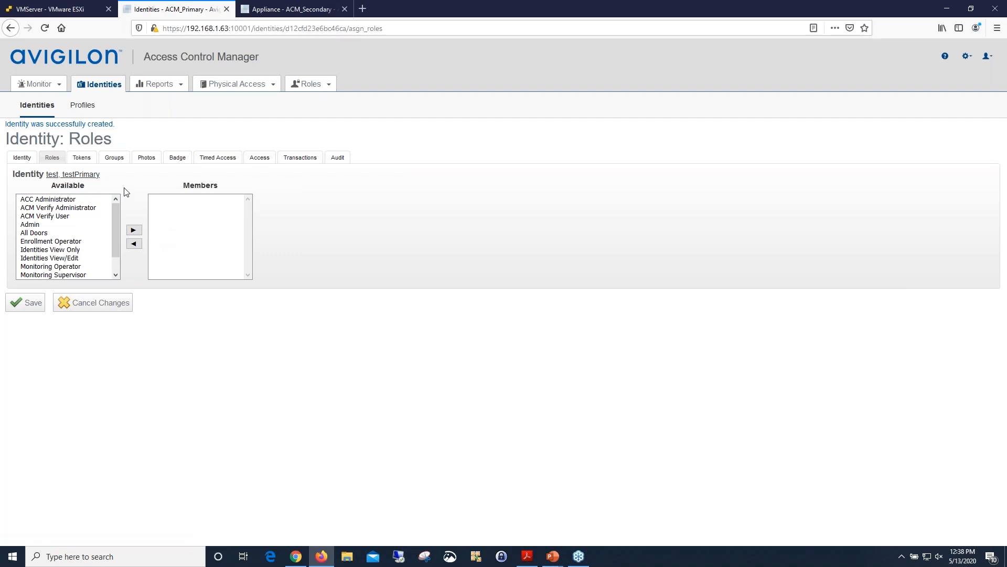
Run an unfiltered identity search on the secondary appliance to check for the replicated test identity.
click(273, 11)
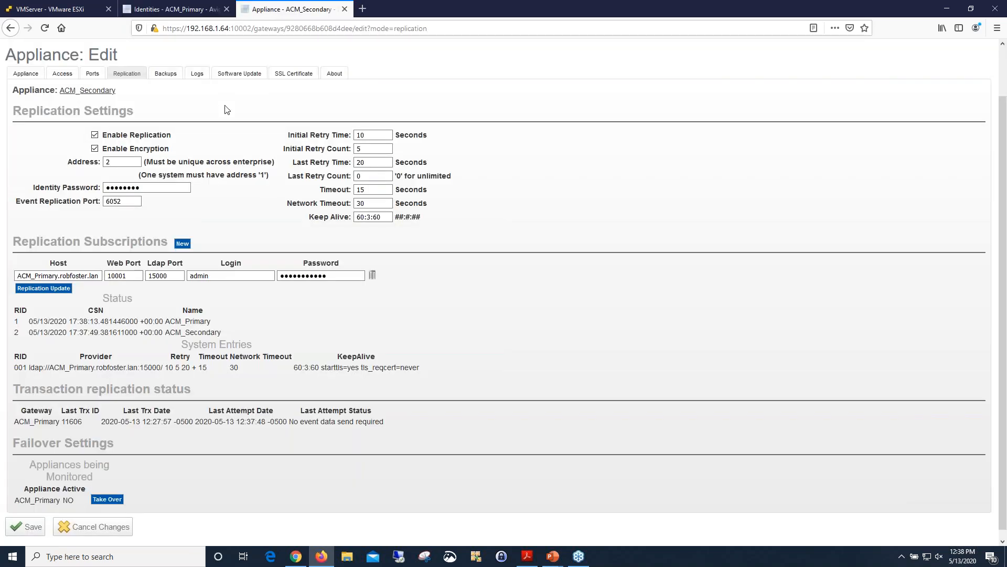
click(113, 98)
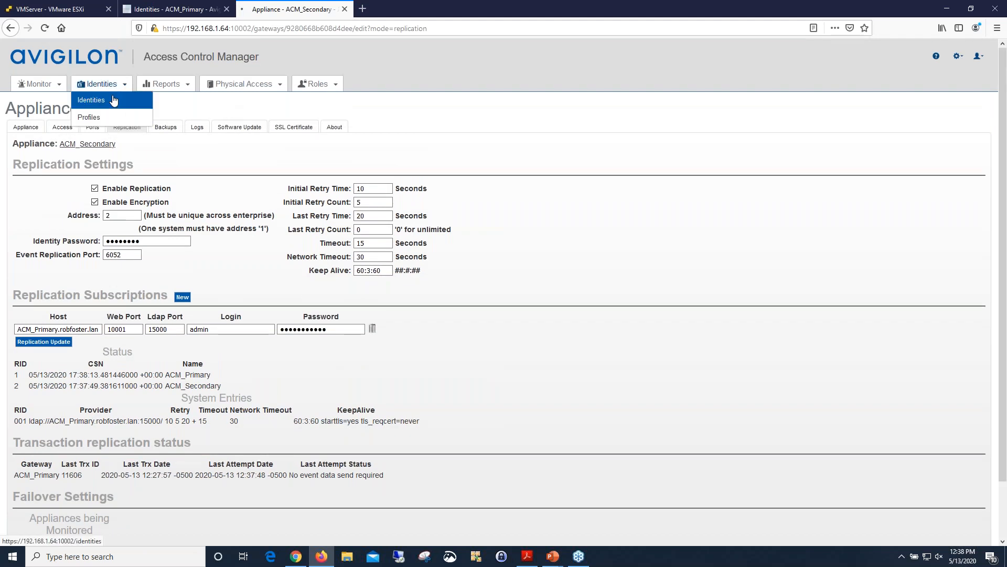
click(110, 226)
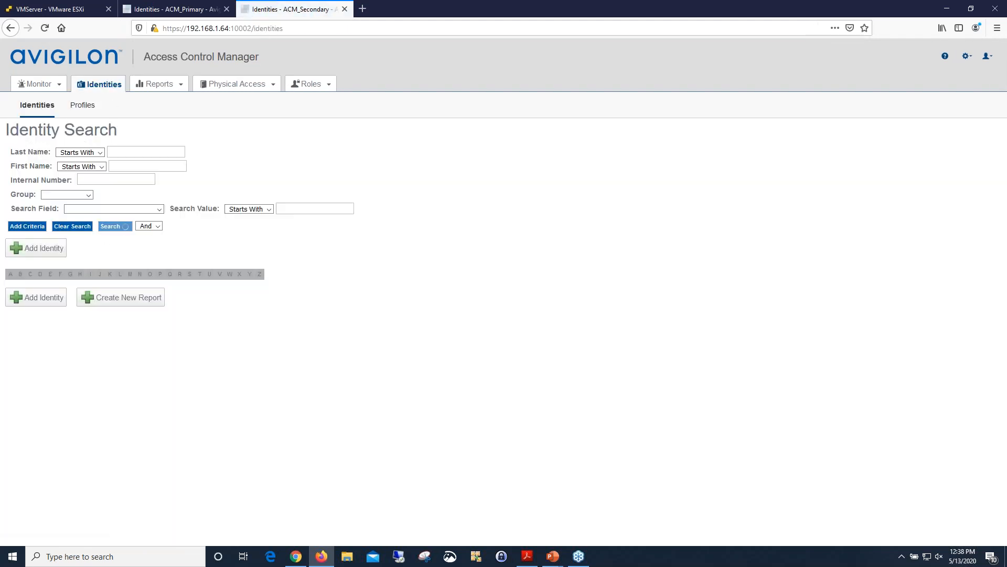
Check the secondary's identity list for the replicated test identity, and compare it with the identity list on the primary.
scroll(503, 294, down, 3)
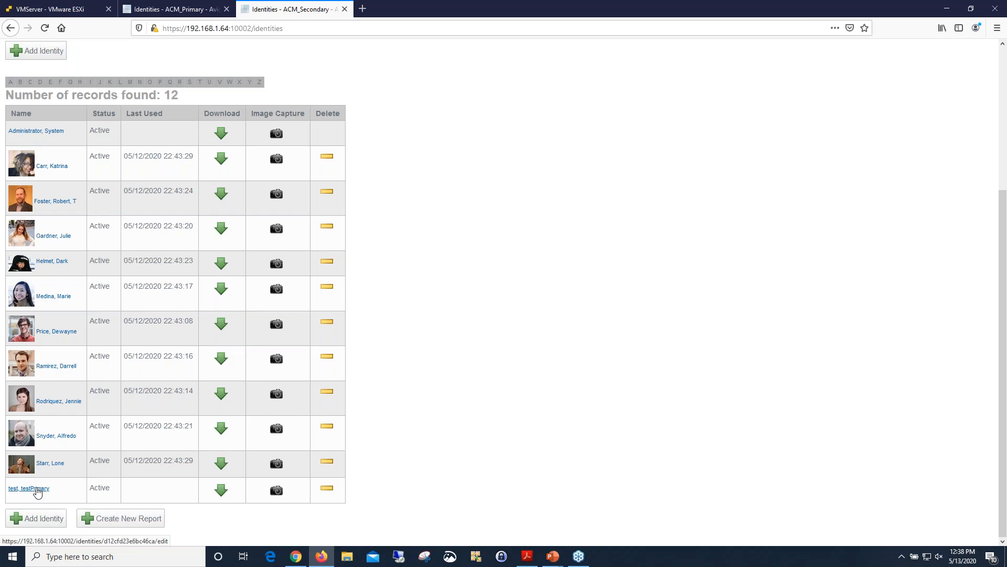
click(167, 9)
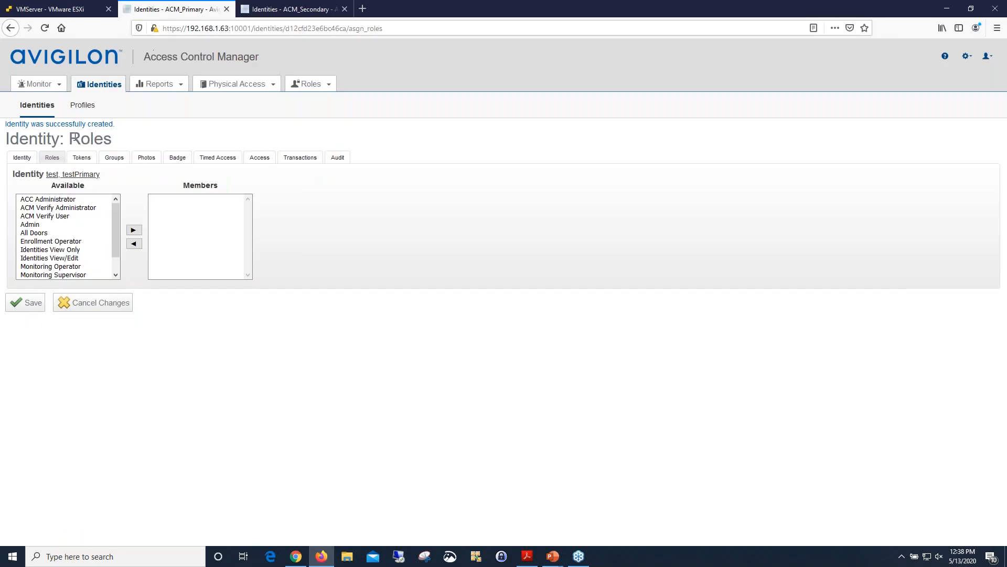
click(38, 106)
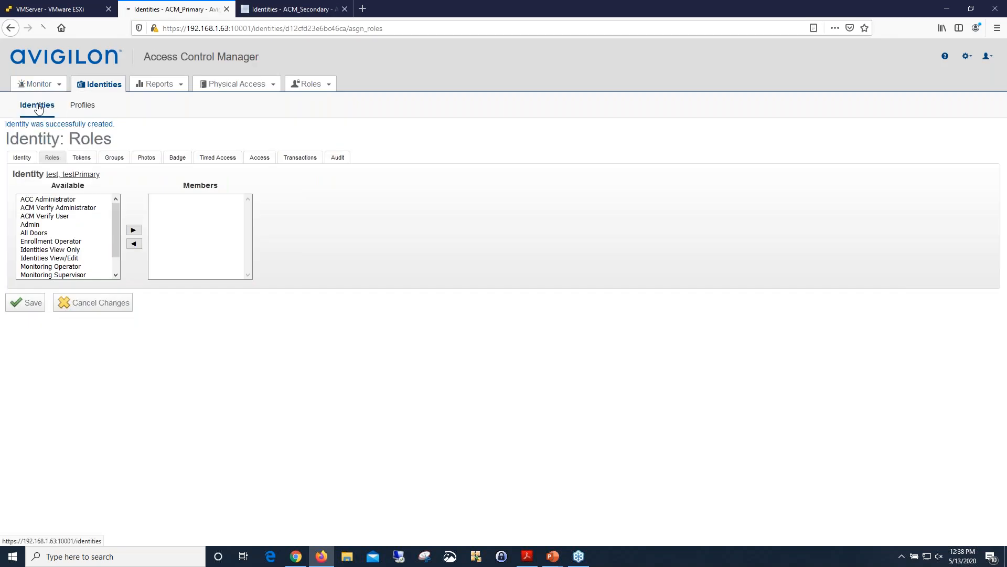
scroll(133, 315, down, 3)
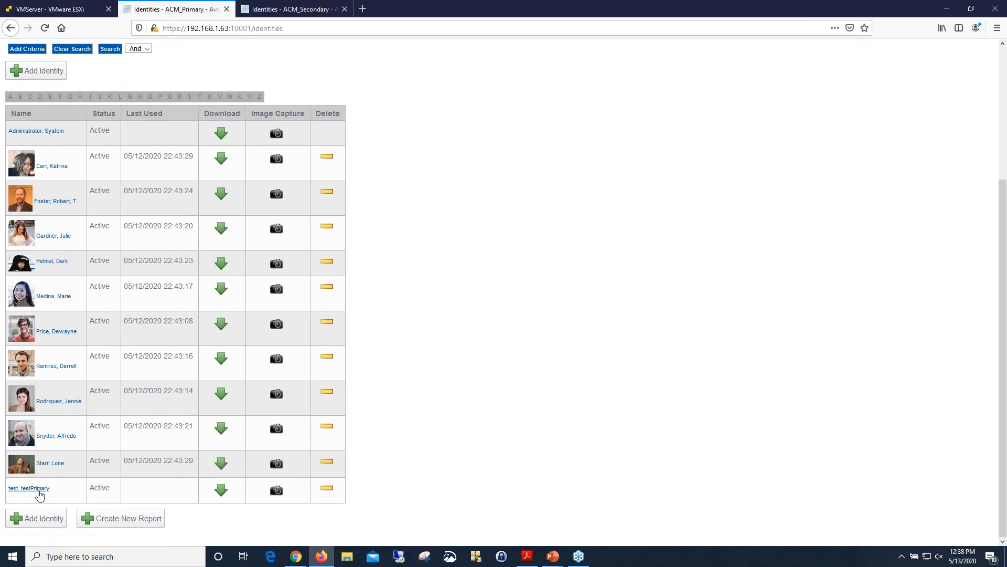
On the secondary appliance, add an identity without applying a profile, with last name "test" and first name "testSecondary", and try to save it.
click(299, 7)
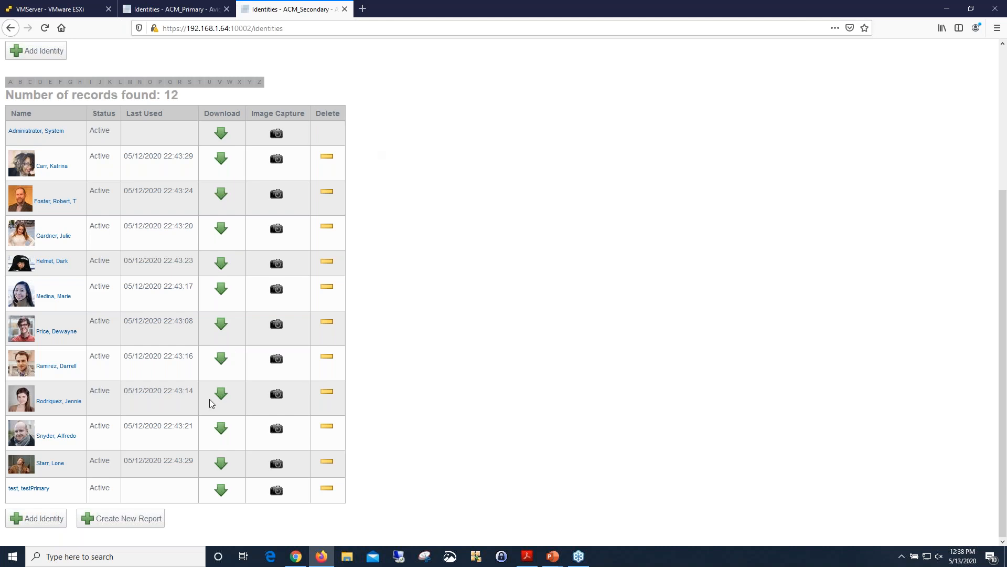
click(34, 520)
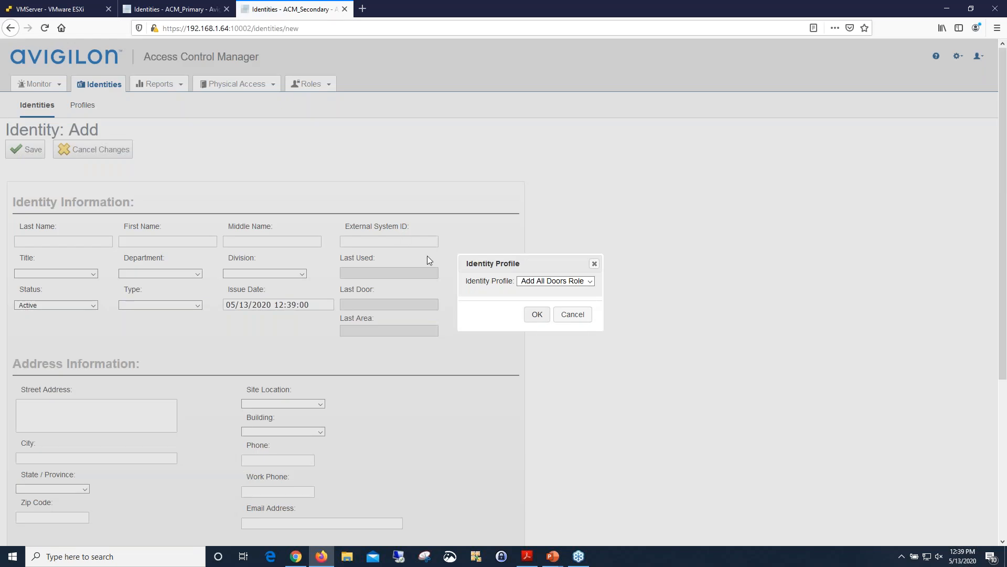
click(572, 314)
click(72, 240)
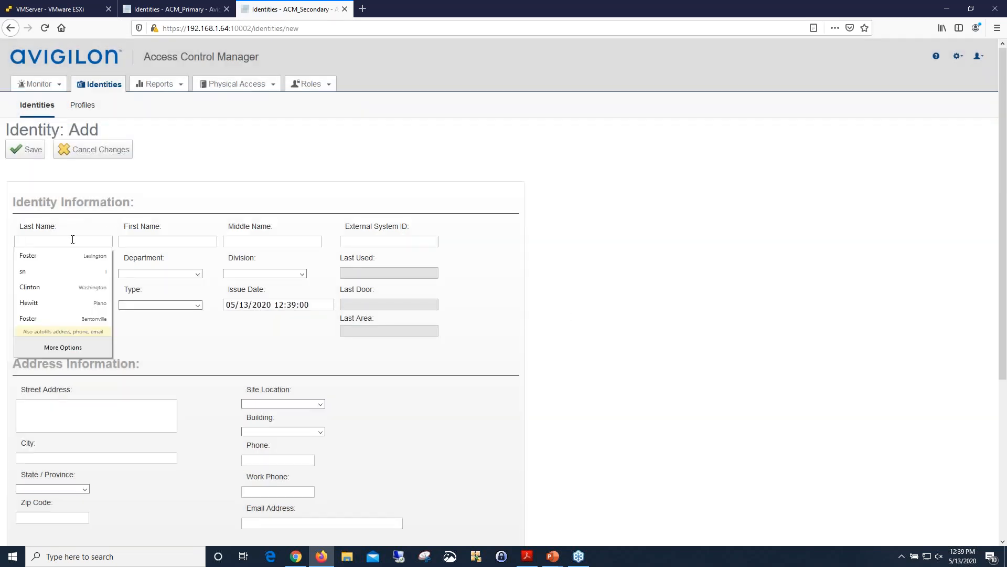
text(test)
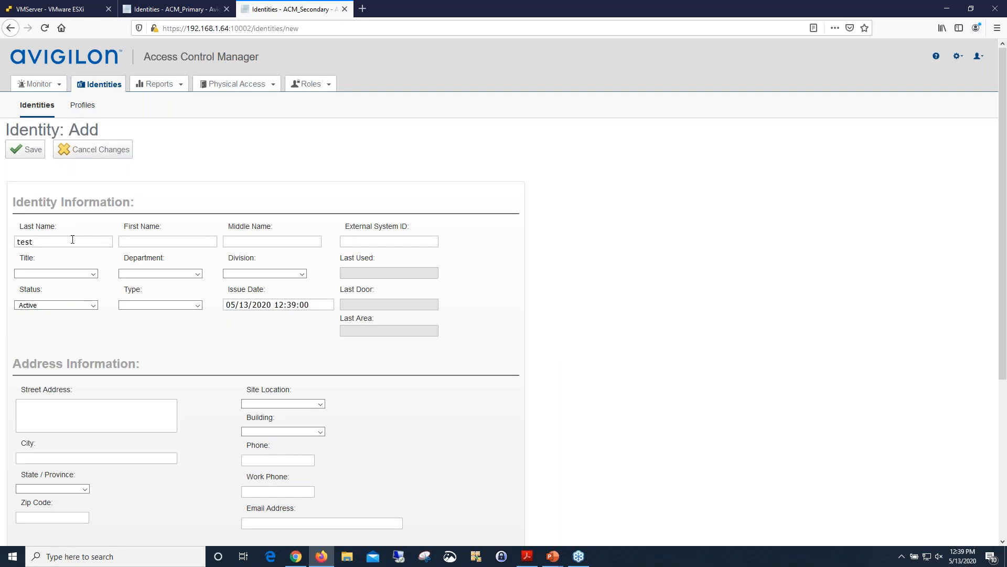
key(Tab)
text(testSecondary)
scroll(157, 346, down, 5)
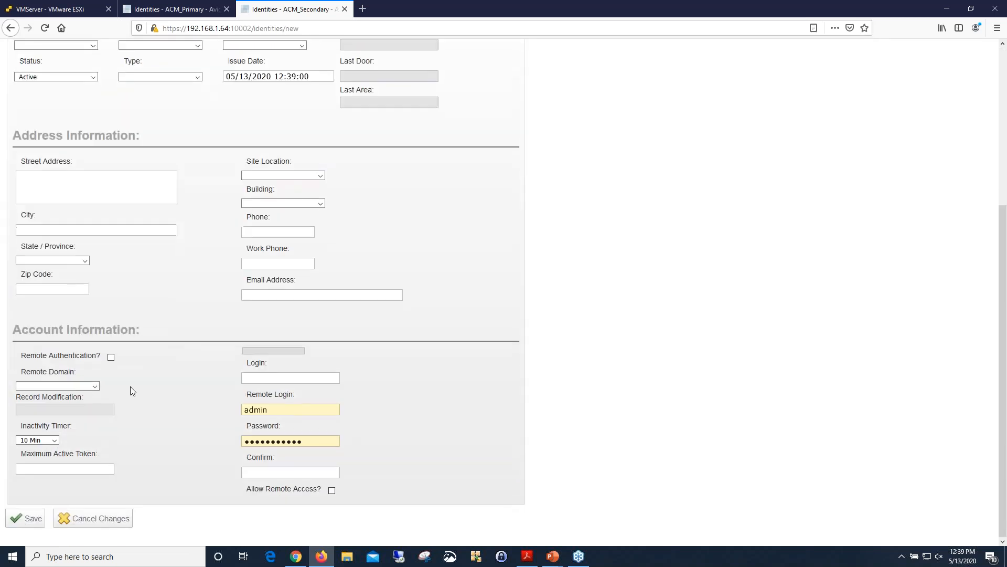
click(28, 520)
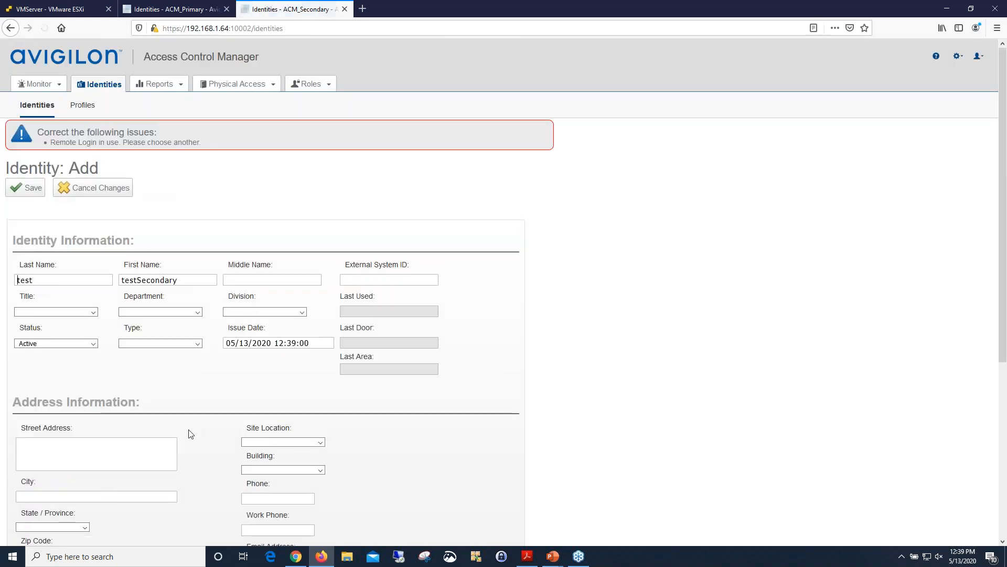
Clear the prefilled remote login and password from the new identity's account information and save the identity.
scroll(213, 433, down, 5)
drag(288, 414, 195, 418)
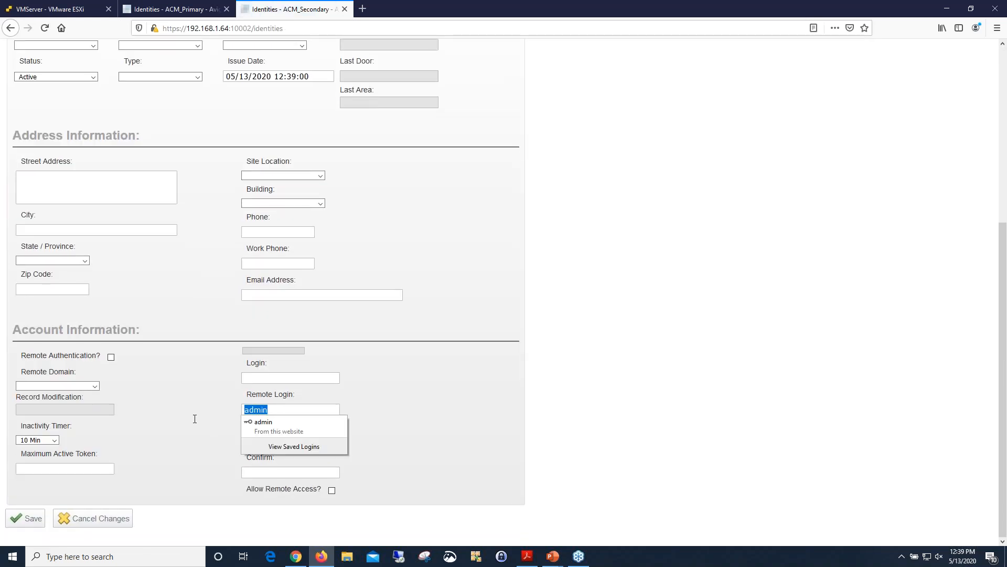
key(BackSpace)
click(380, 433)
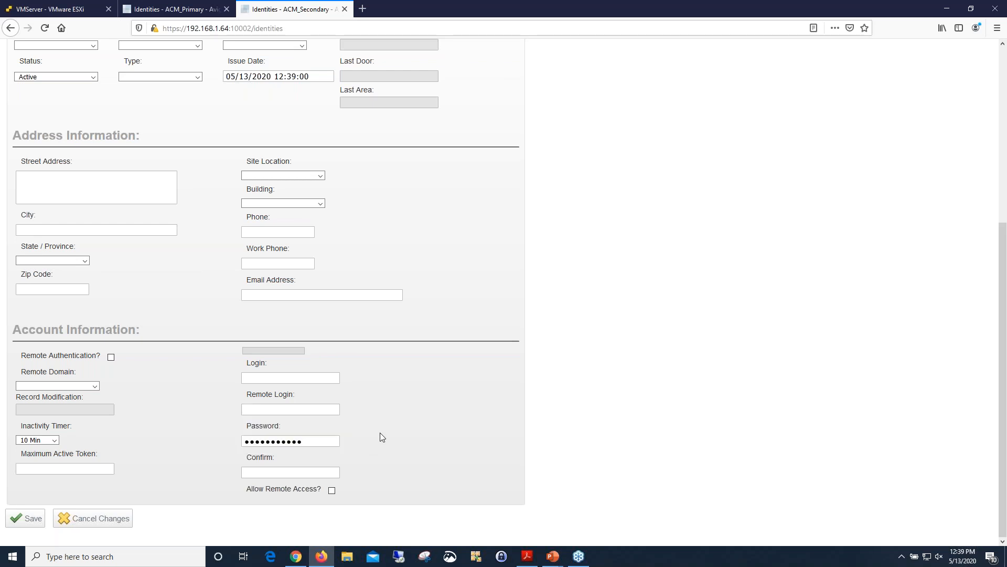
drag(345, 440, 228, 449)
key(BackSpace)
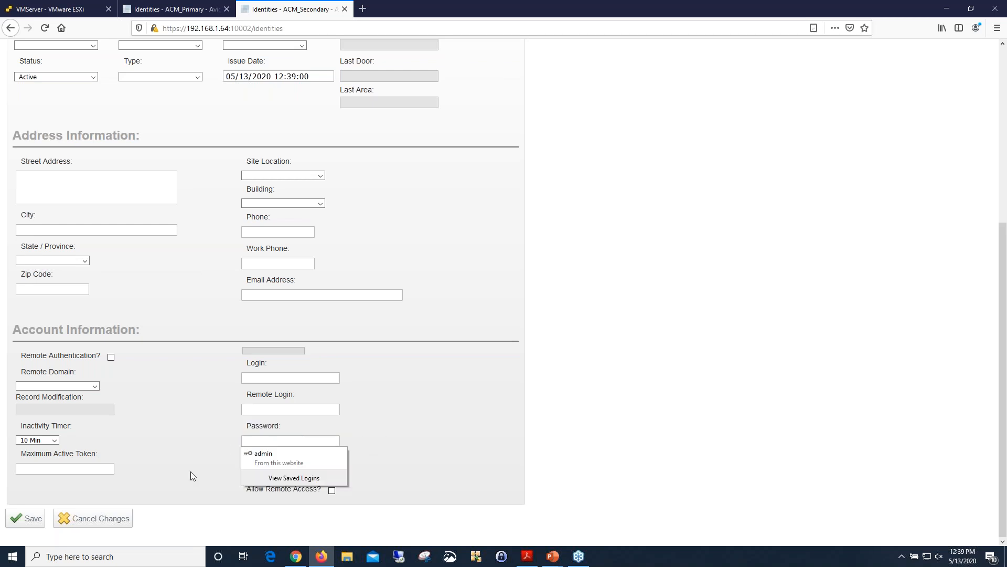
click(26, 519)
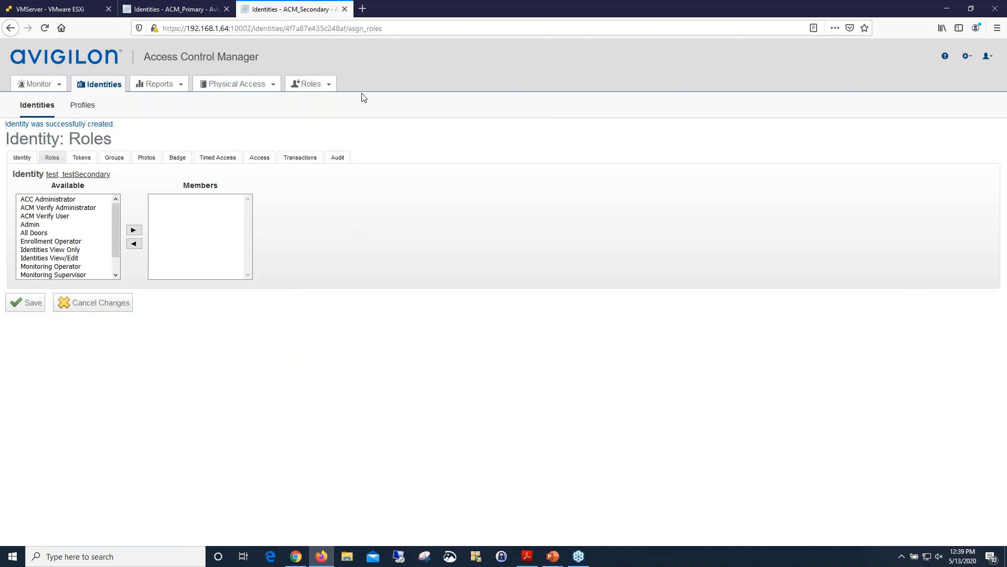
Run an unfiltered identity search on the primary appliance to check for the identity added on the secondary.
click(188, 15)
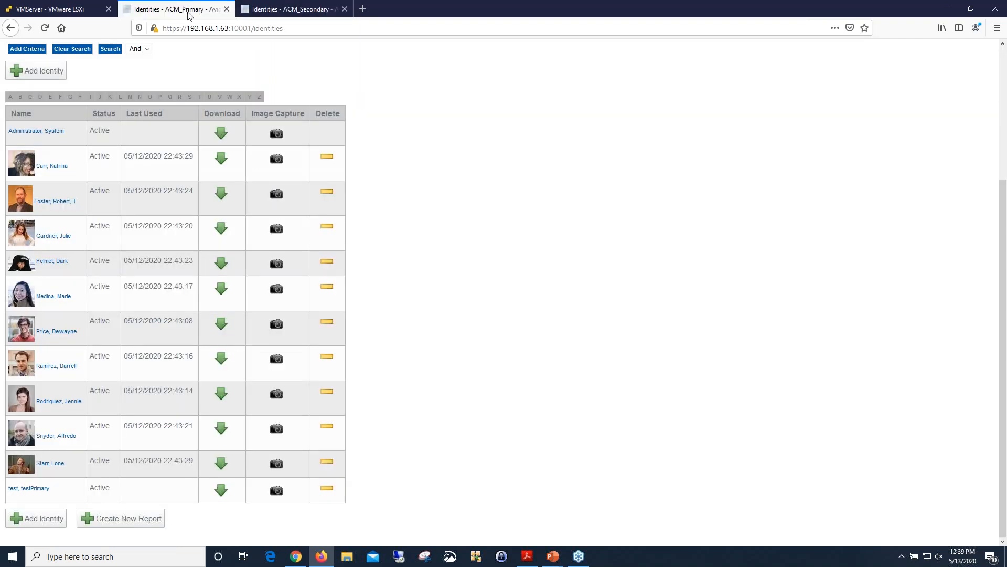
scroll(281, 109, up, 3)
scroll(282, 108, down, 2)
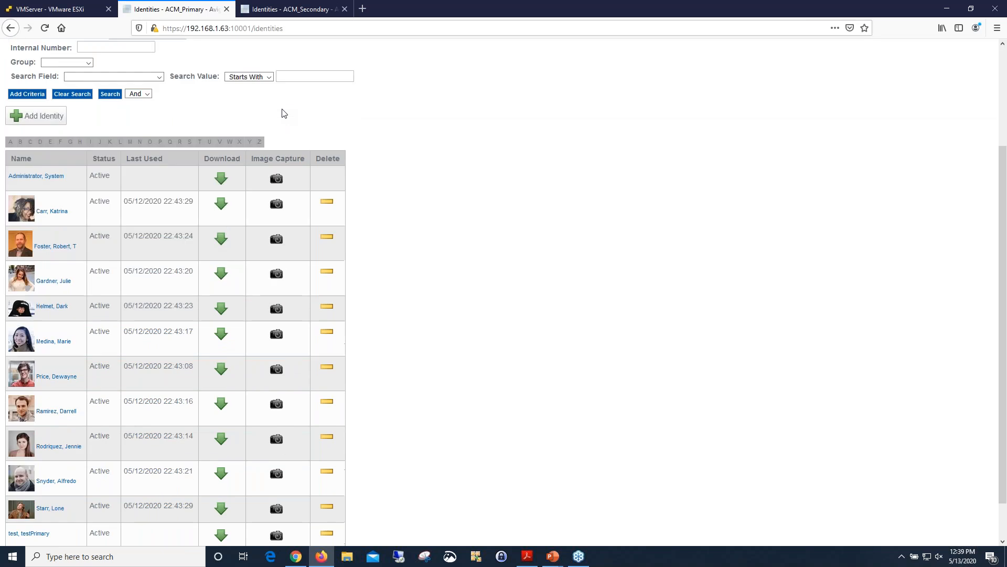
scroll(282, 113, down, 1)
click(110, 48)
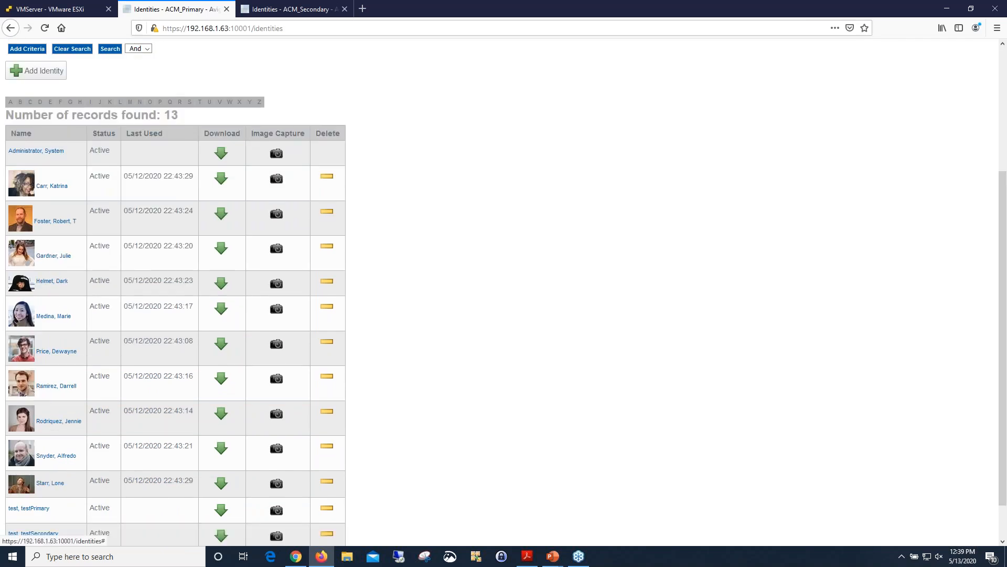
scroll(110, 50, down, 1)
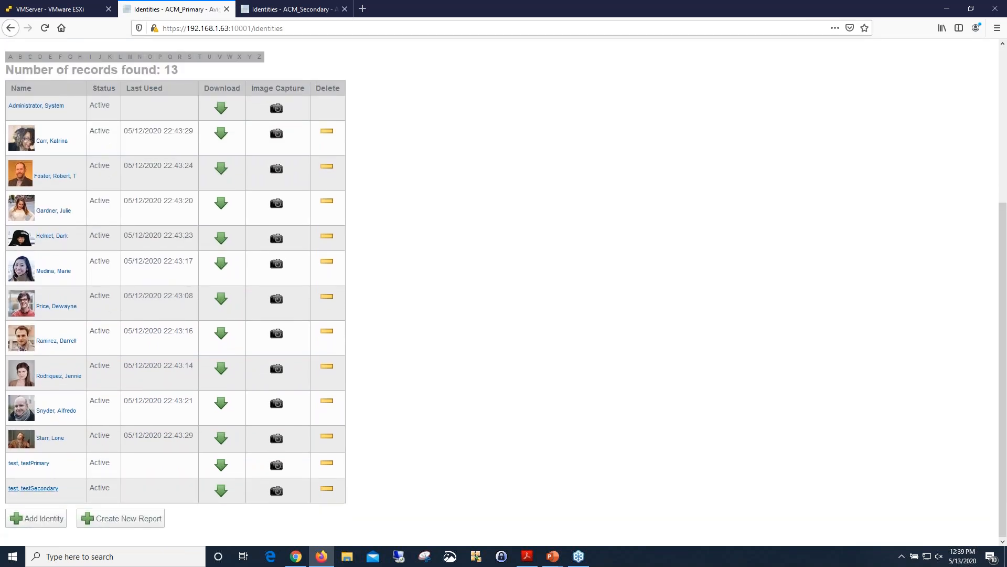
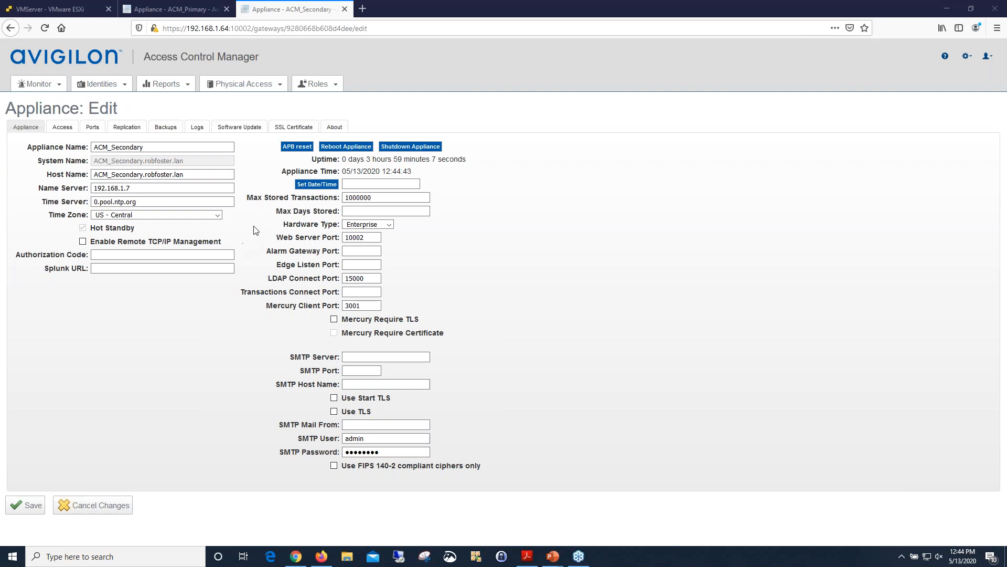
Review the primary appliance's replication and failover settings, including the options for its standby appliance.
click(182, 12)
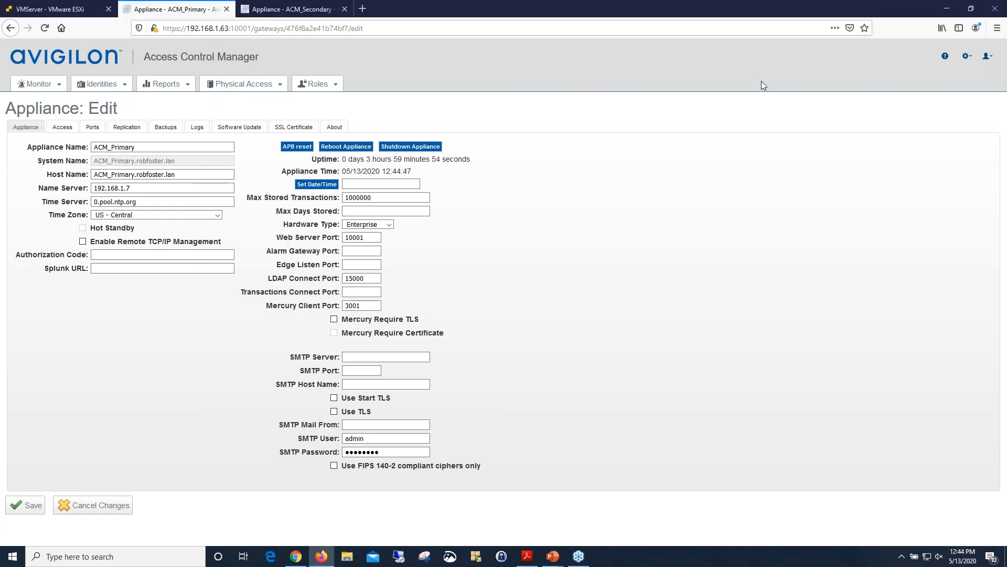
click(967, 56)
click(142, 128)
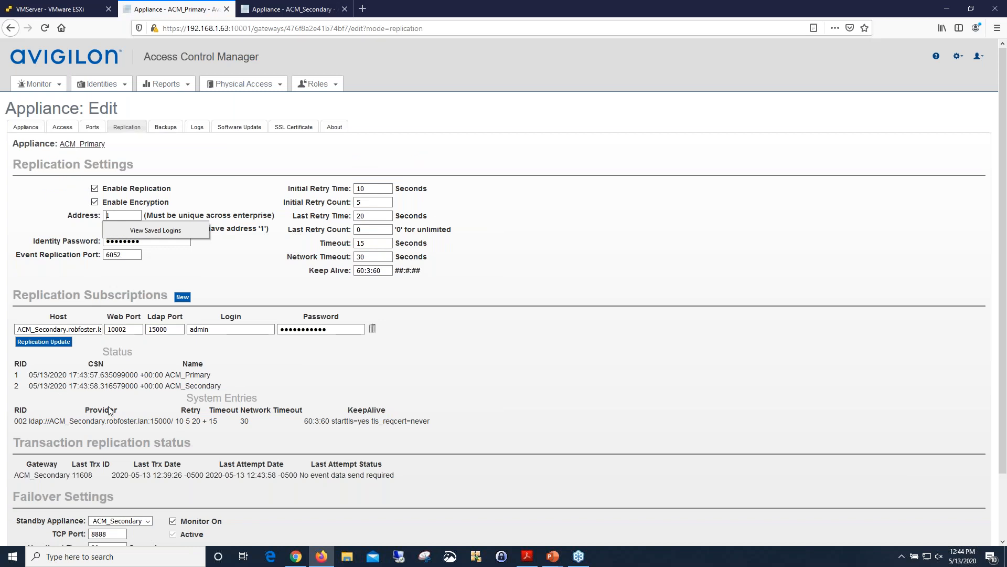
scroll(504, 288, down, 3)
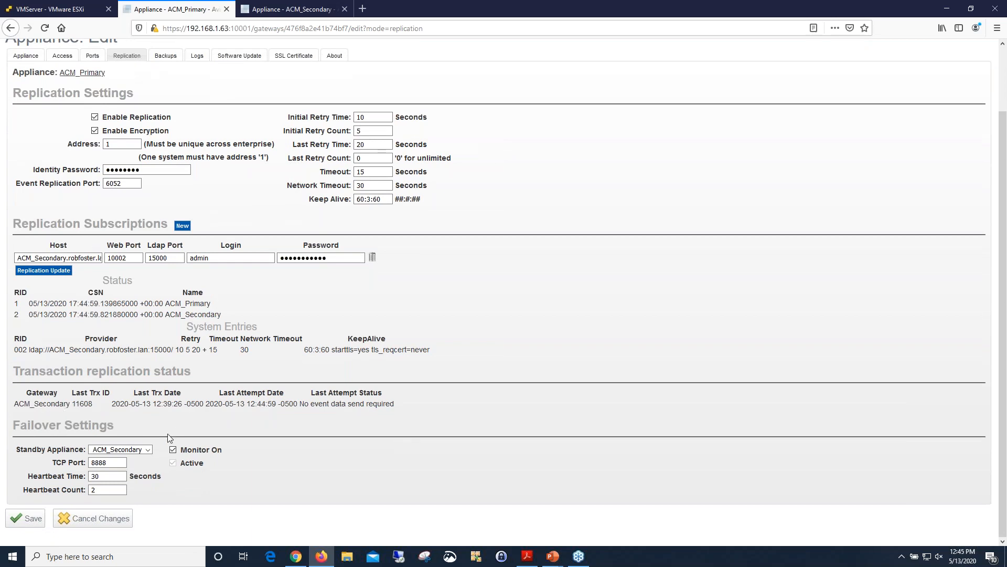
click(148, 454)
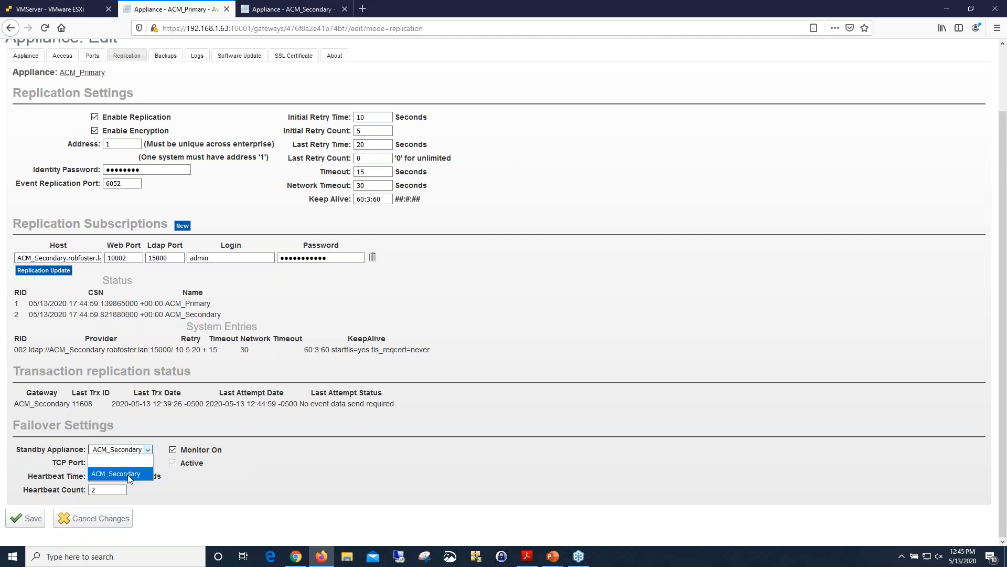
click(194, 467)
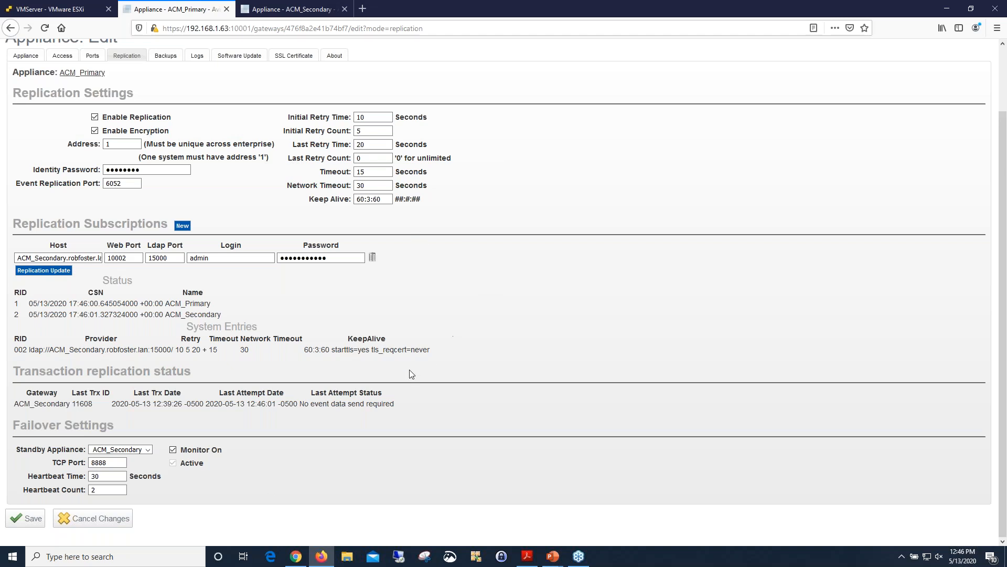
From the secondary appliance's replication failover settings, make it take over for ACM_Primary.
click(315, 12)
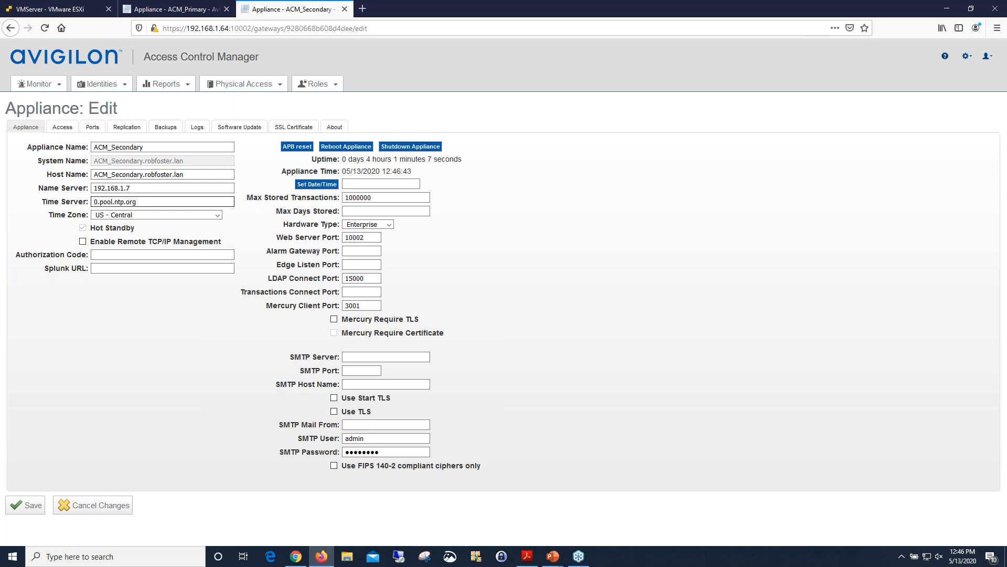
click(128, 128)
scroll(241, 357, down, 2)
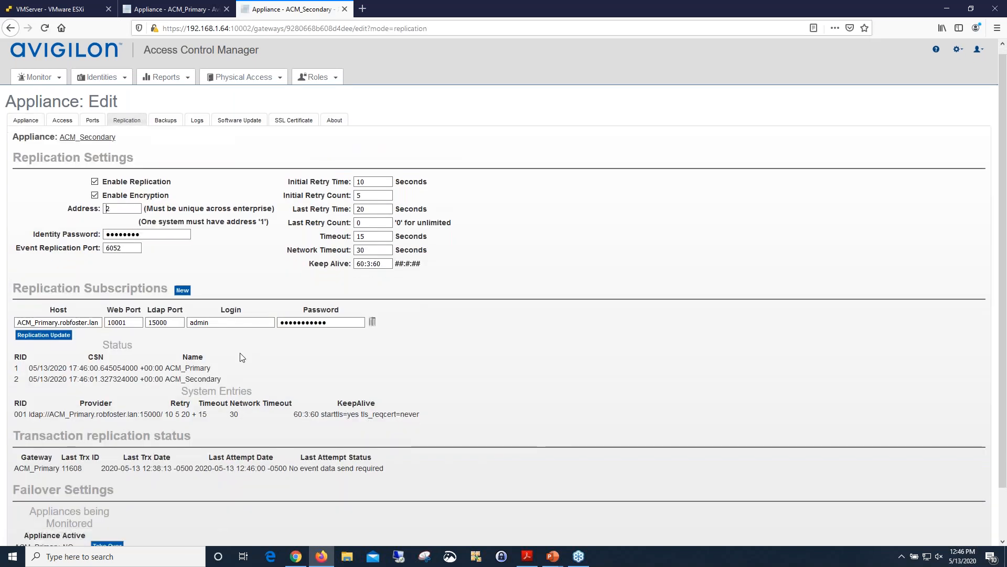
scroll(242, 357, down, 2)
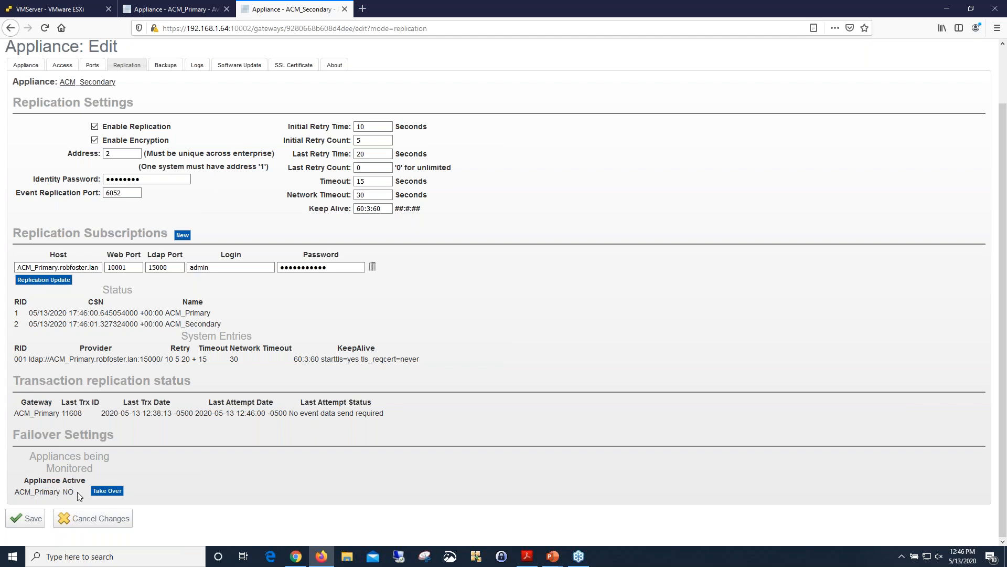
click(112, 494)
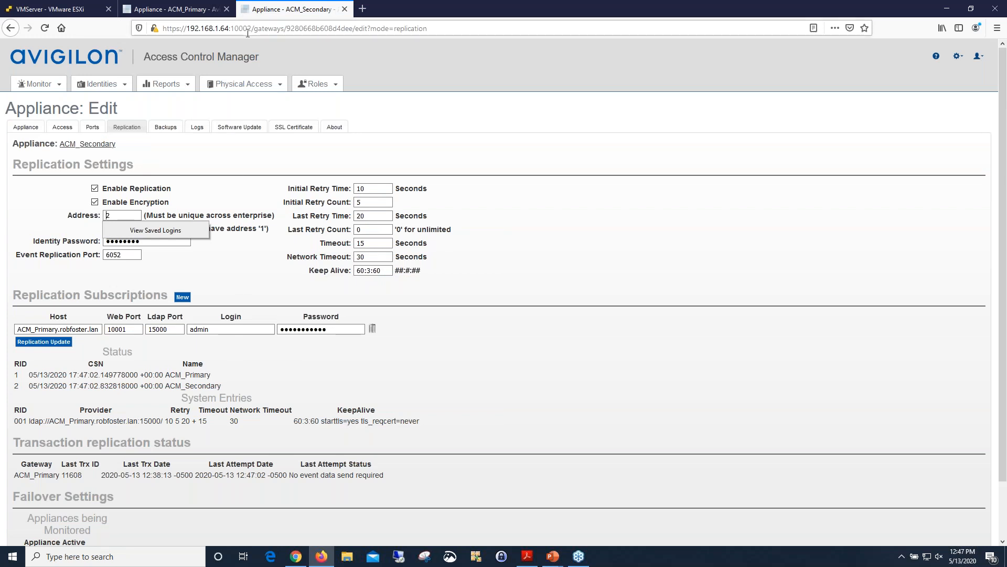
Check the primary appliance's replication status and its list of panels after the takeover.
click(178, 8)
scroll(198, 123, up, 3)
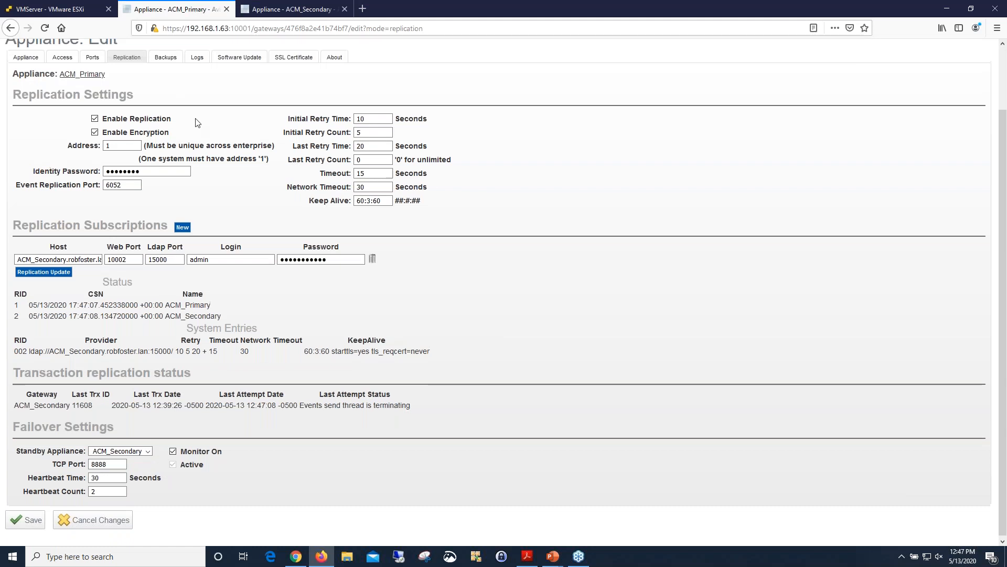
mouse_move(244, 84)
click(242, 135)
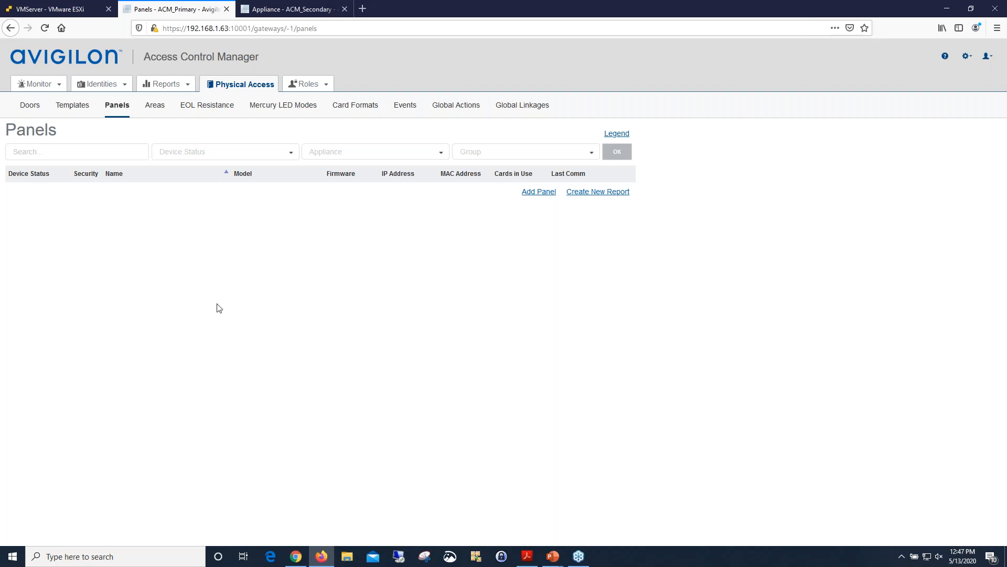
Check on the secondary whether ACM_Primary's takeover is active, and inspect the secondary's panel list.
click(310, 10)
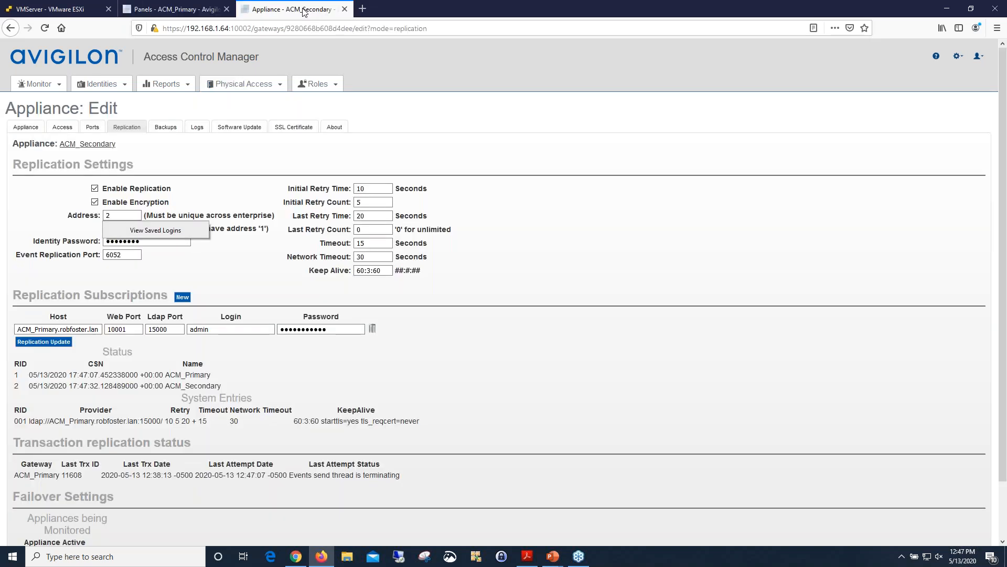
scroll(455, 183, down, 2)
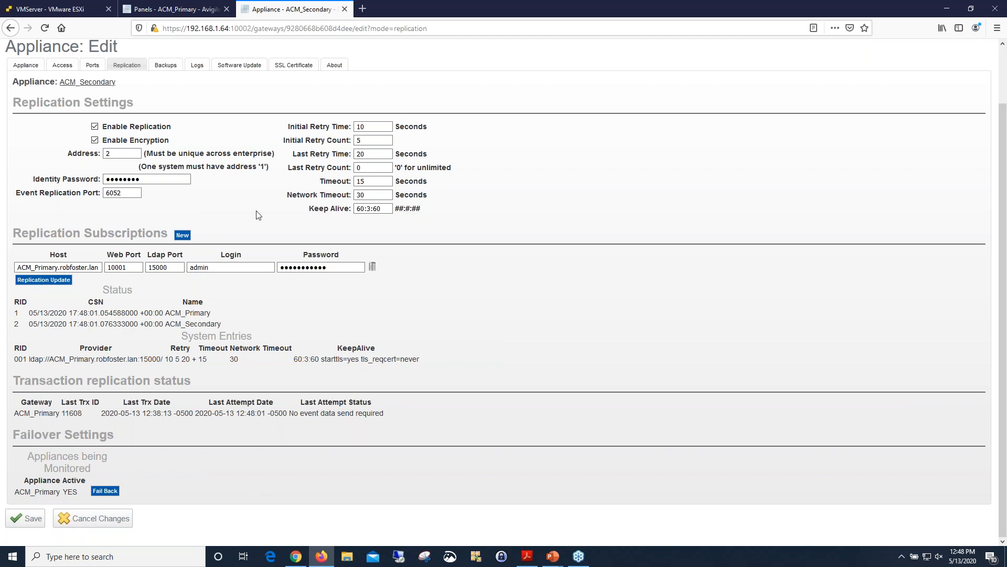
scroll(263, 237, up, 2)
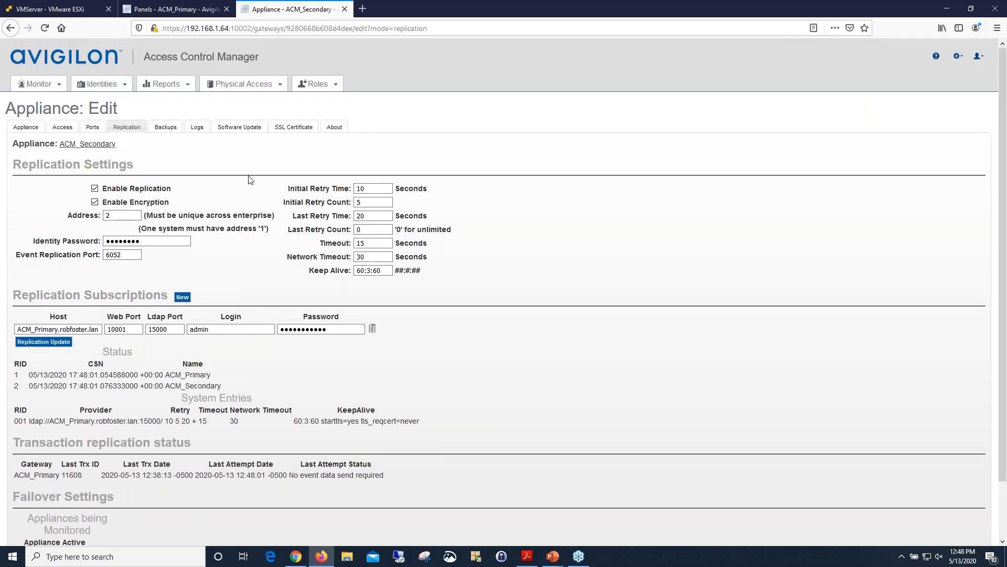
click(245, 85)
click(252, 135)
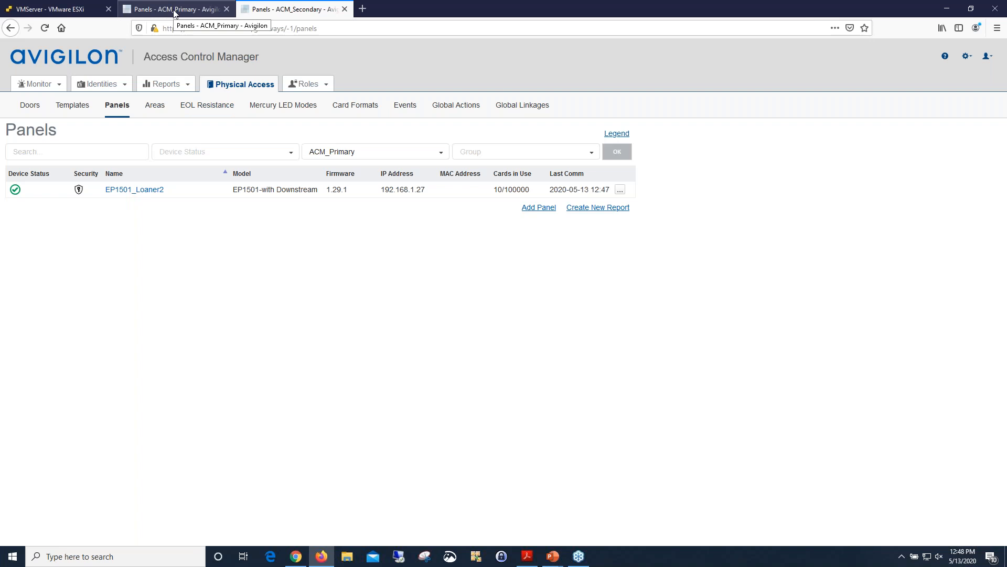
Fail ACM_Primary back from the ACM_Secondary appliance's replication failover settings.
click(967, 56)
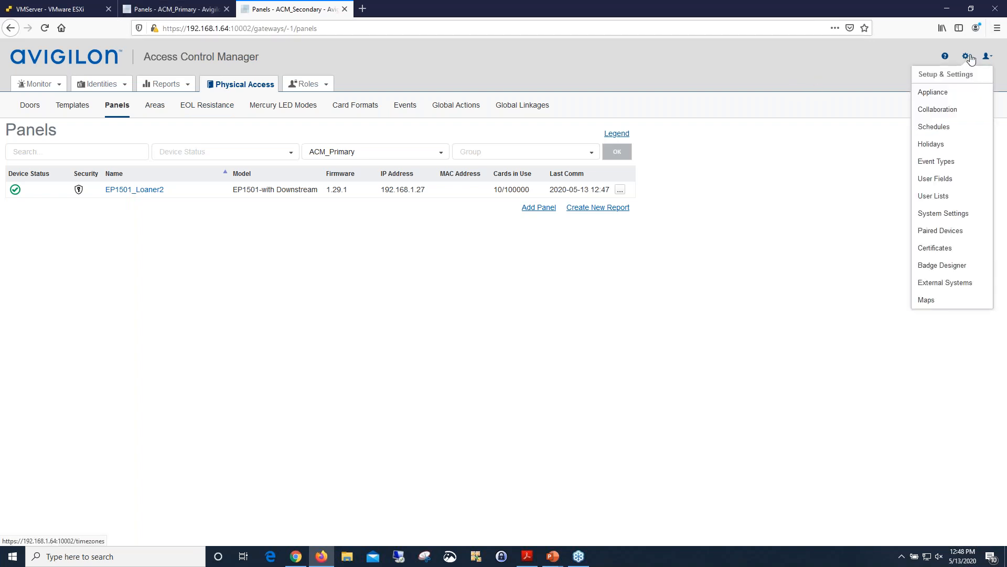
click(967, 94)
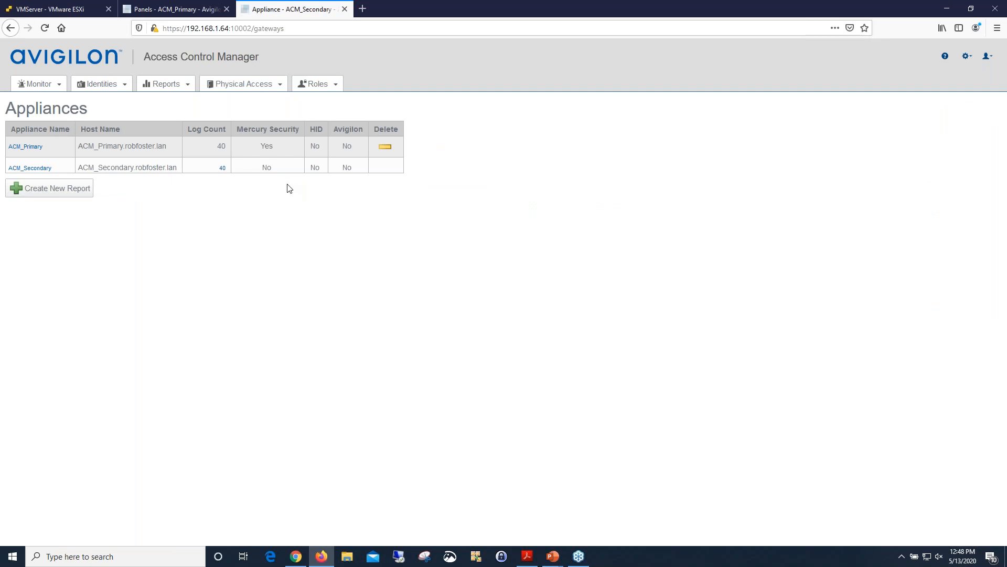
click(30, 168)
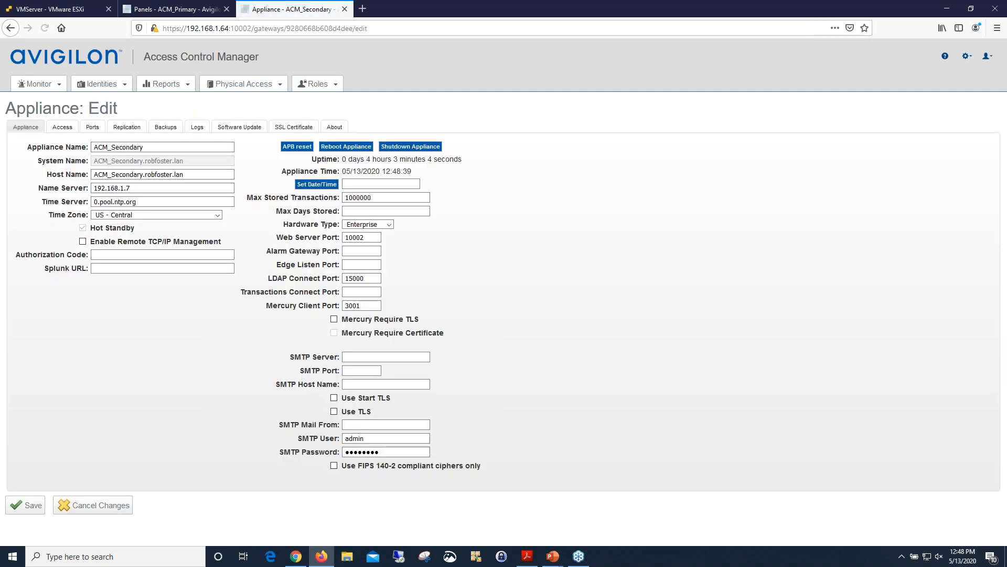
click(126, 126)
scroll(203, 296, down, 3)
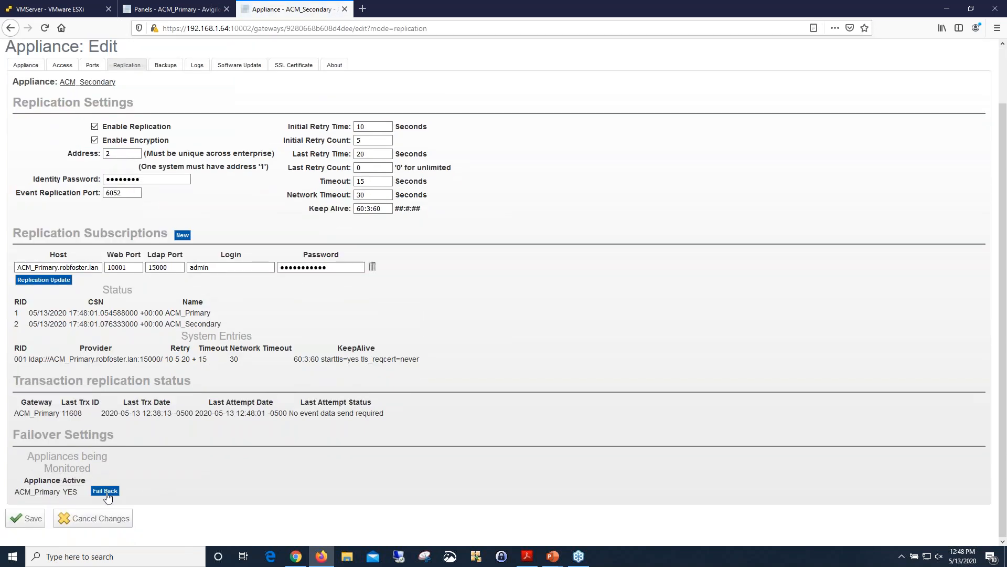
click(105, 492)
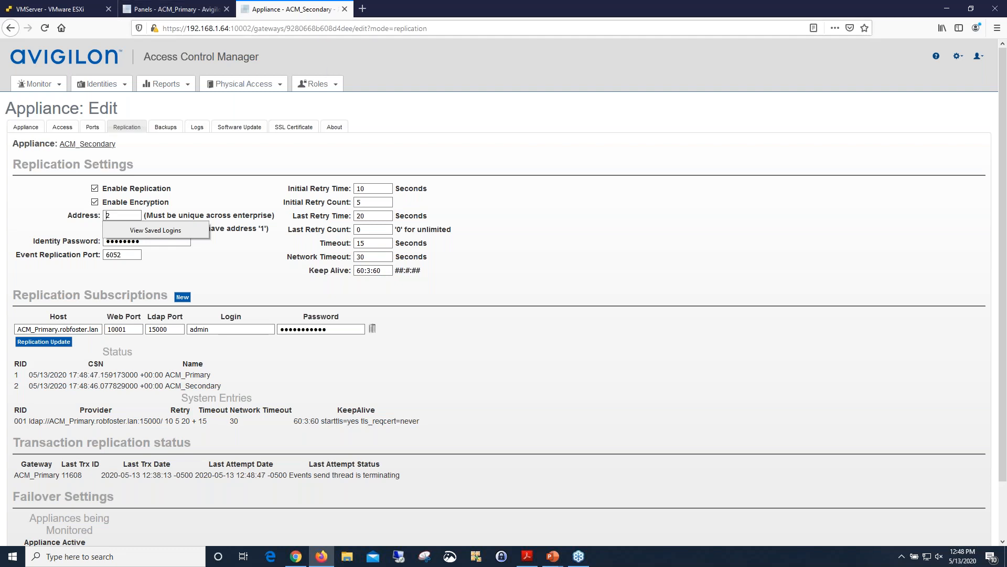
Check the panel lists on the secondary and the primary after the failback, reloading the primary's list.
mouse_move(244, 85)
click(235, 138)
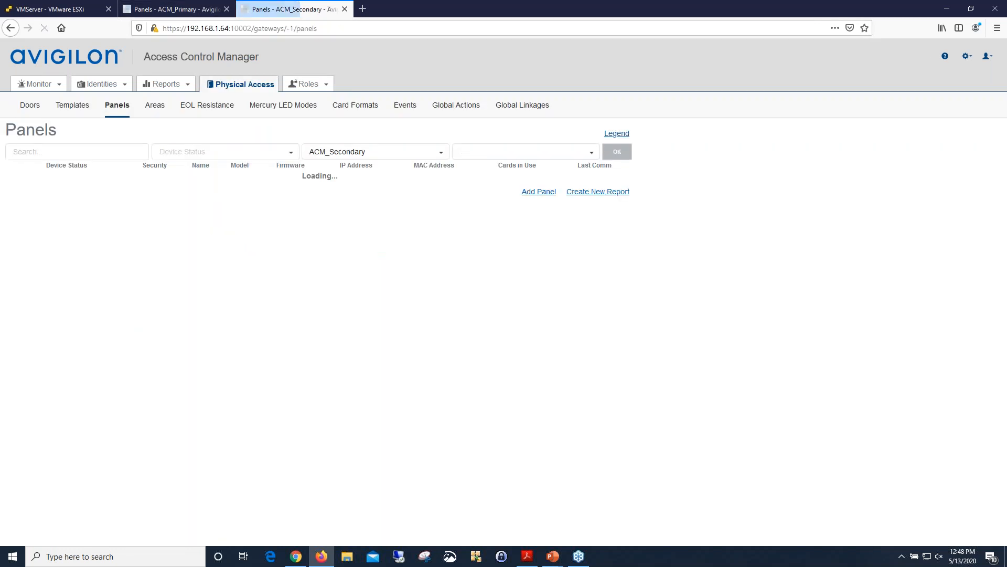
click(190, 11)
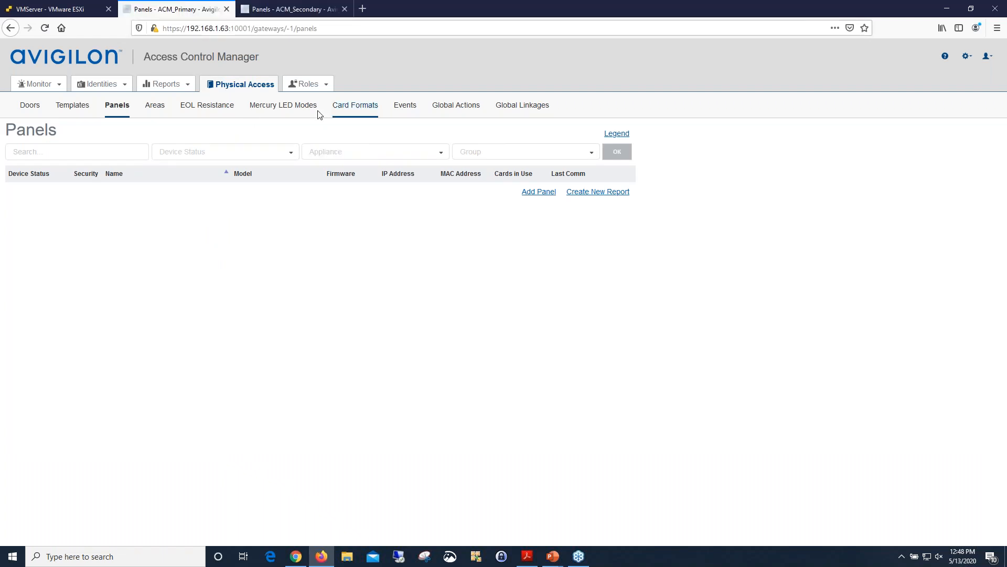
click(115, 108)
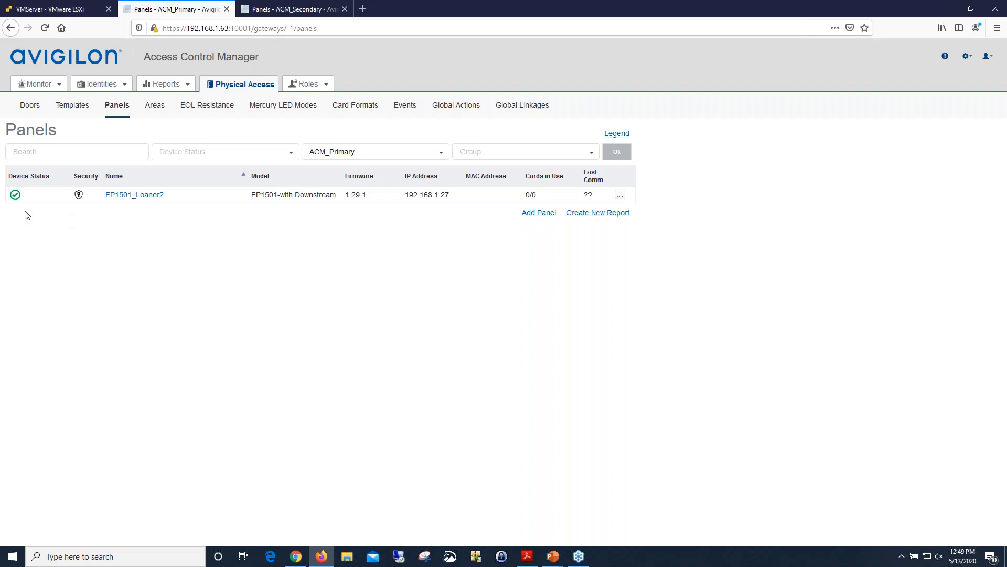
Compare the live event monitor on the primary appliance with the one on the secondary.
click(28, 101)
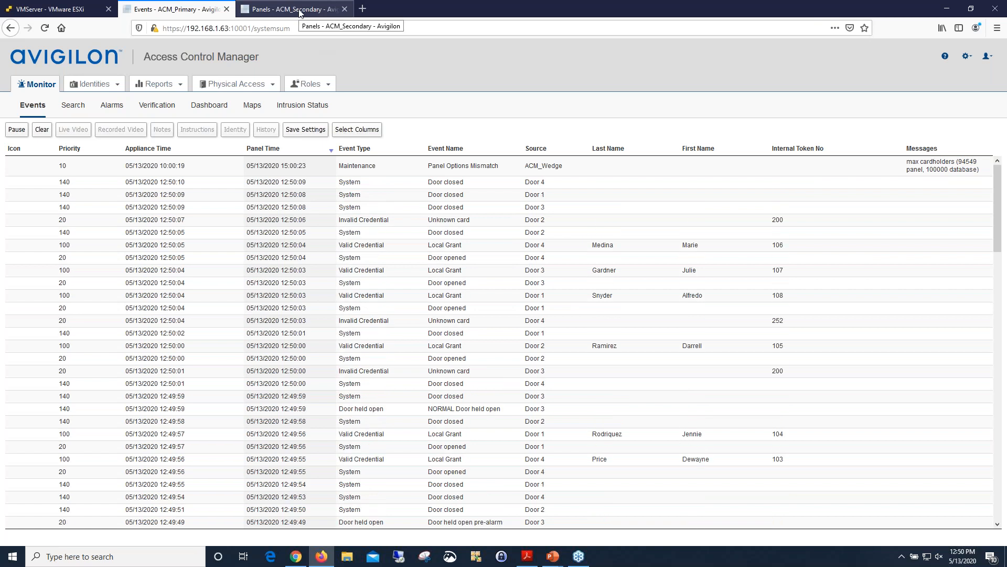
click(299, 13)
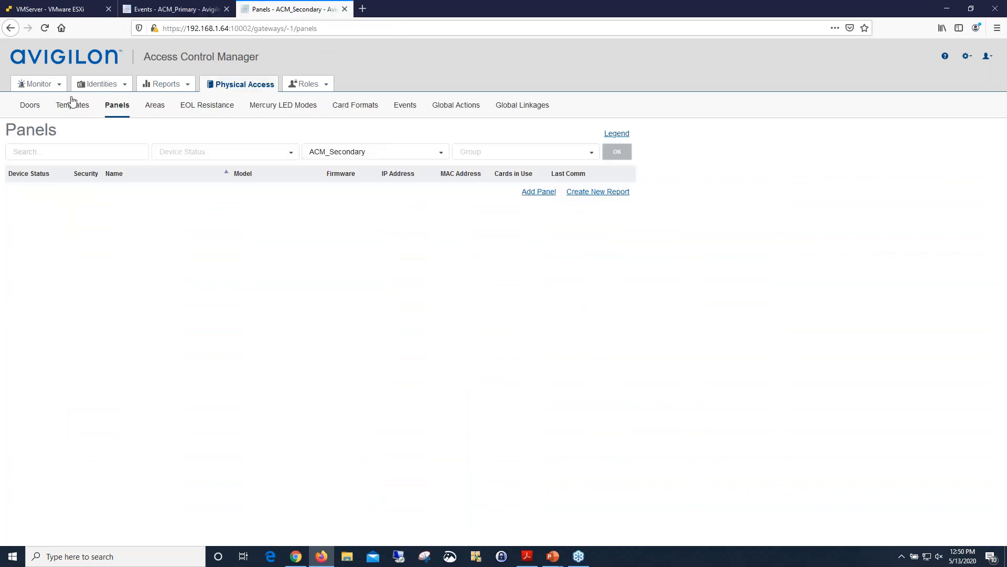
mouse_move(45, 85)
click(47, 103)
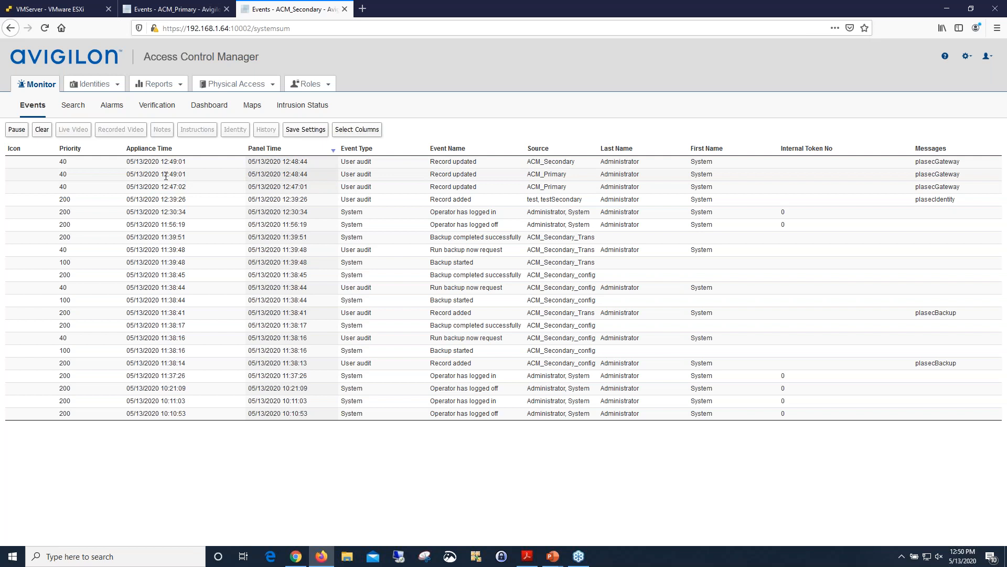
Run the Transaction Report on the secondary with a one-day panel date range to check for replicated door events.
click(167, 85)
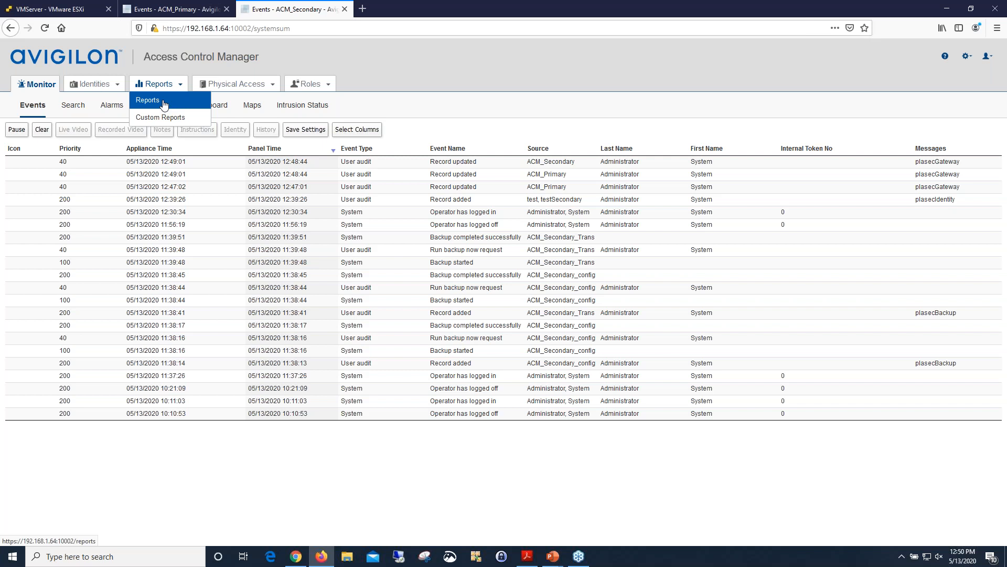
click(164, 102)
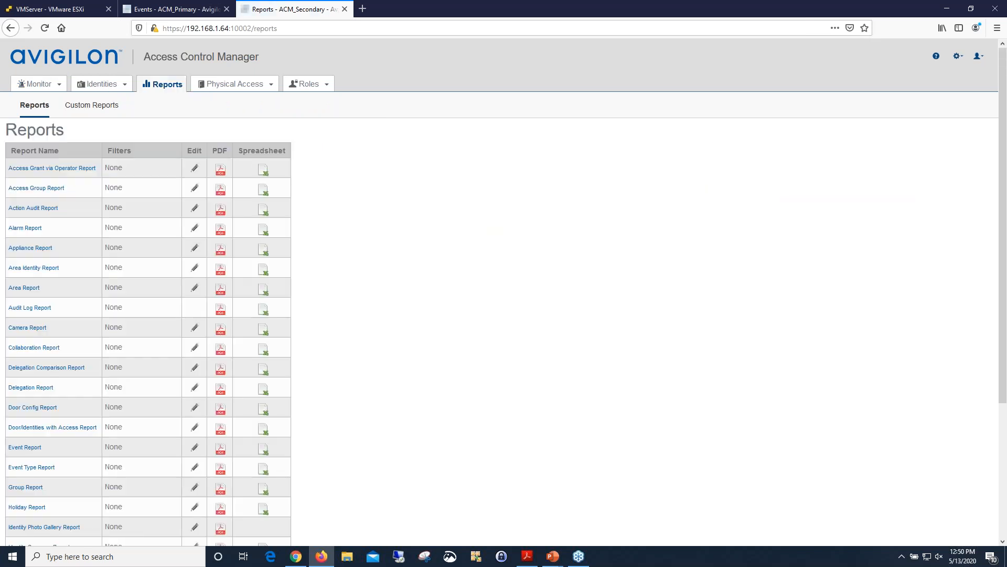
scroll(134, 195, down, 5)
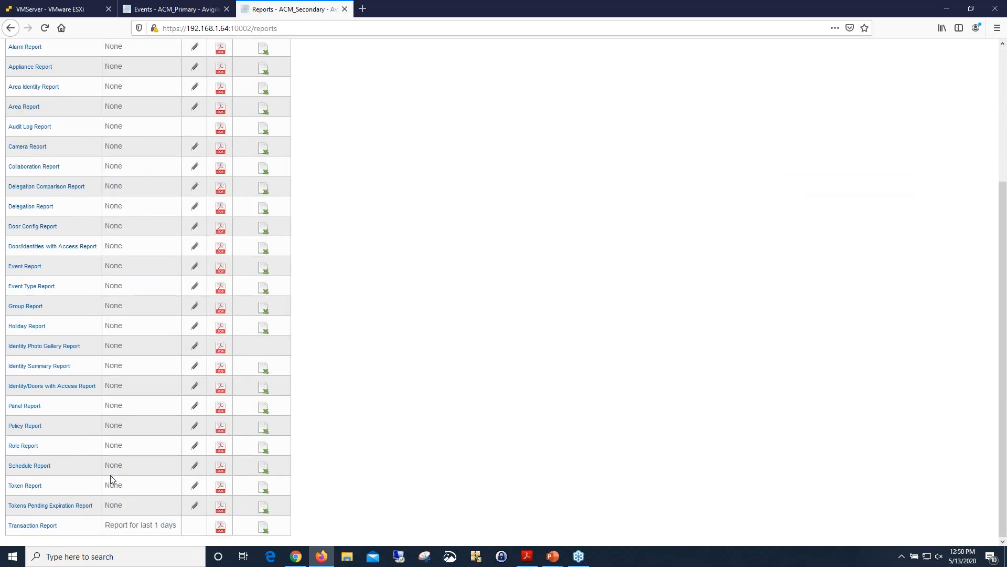
click(46, 528)
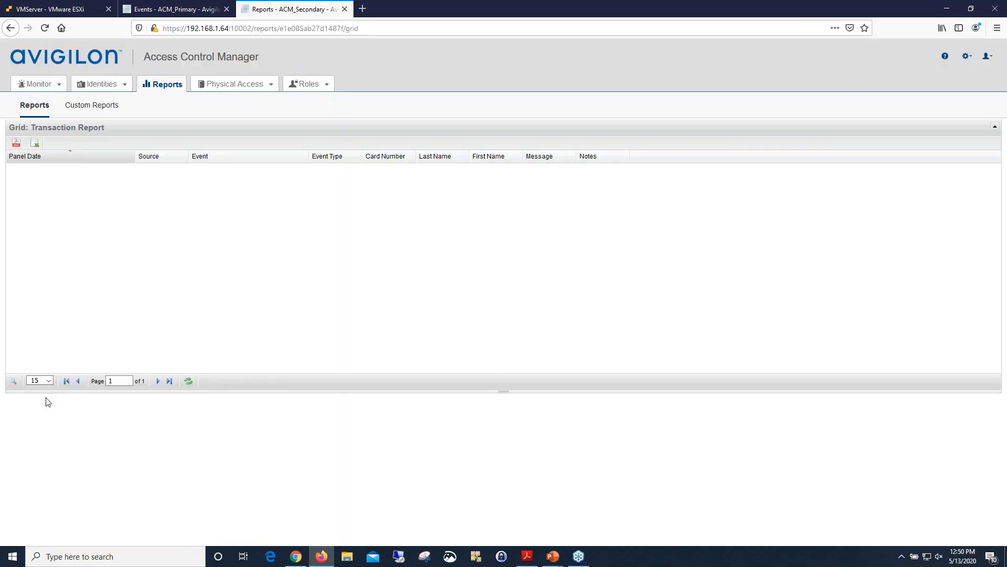
click(14, 381)
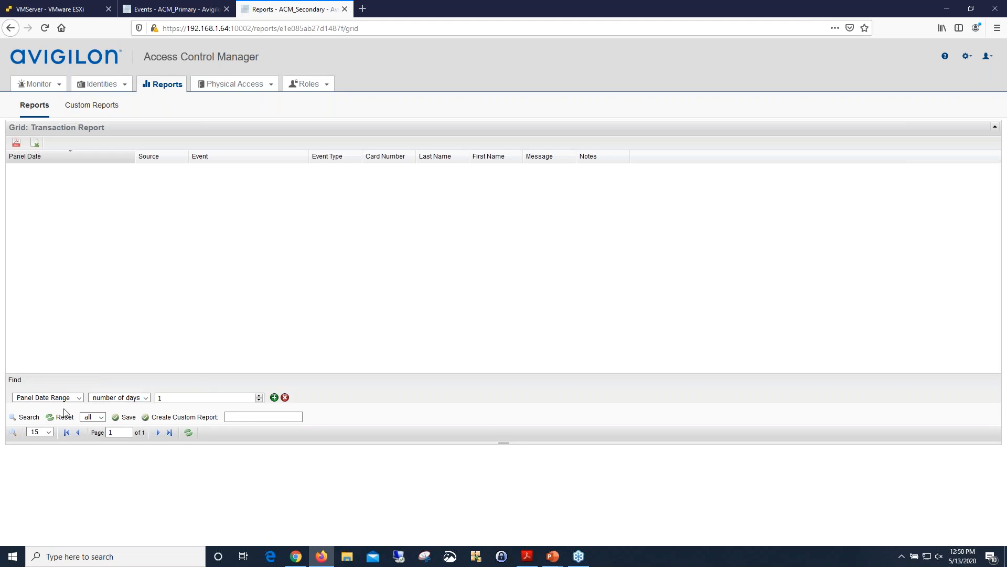
click(22, 418)
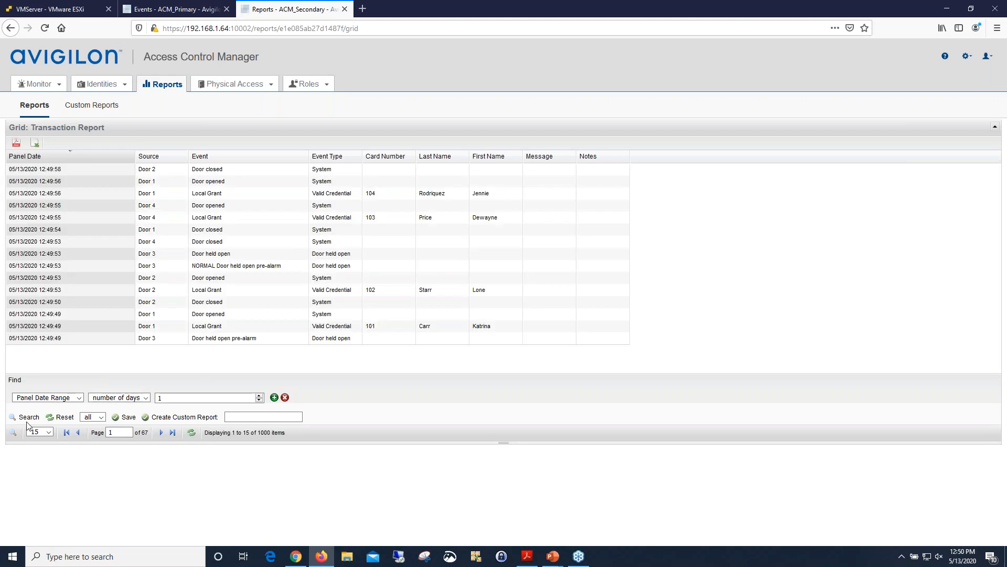
click(29, 420)
click(28, 418)
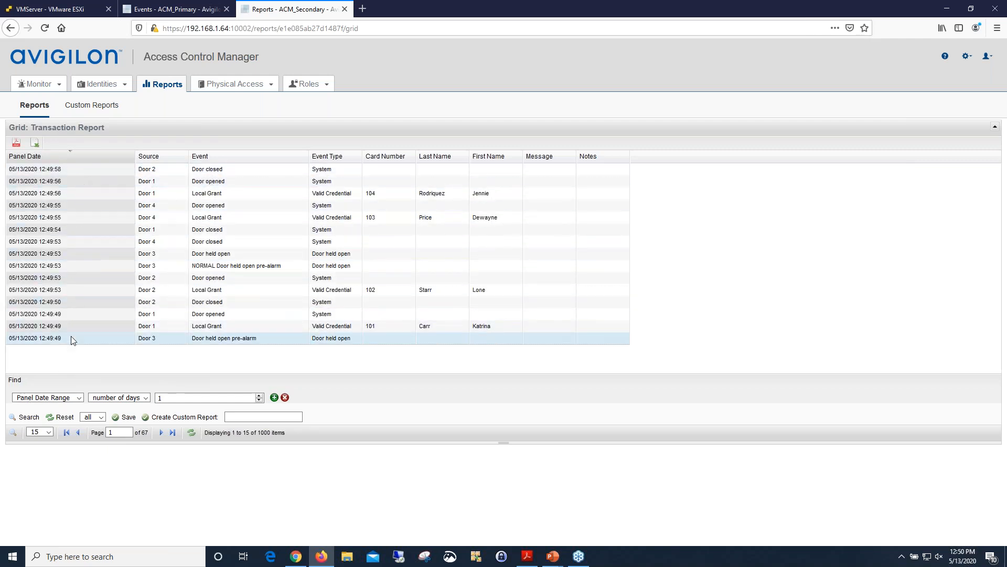
mouse_move(44, 89)
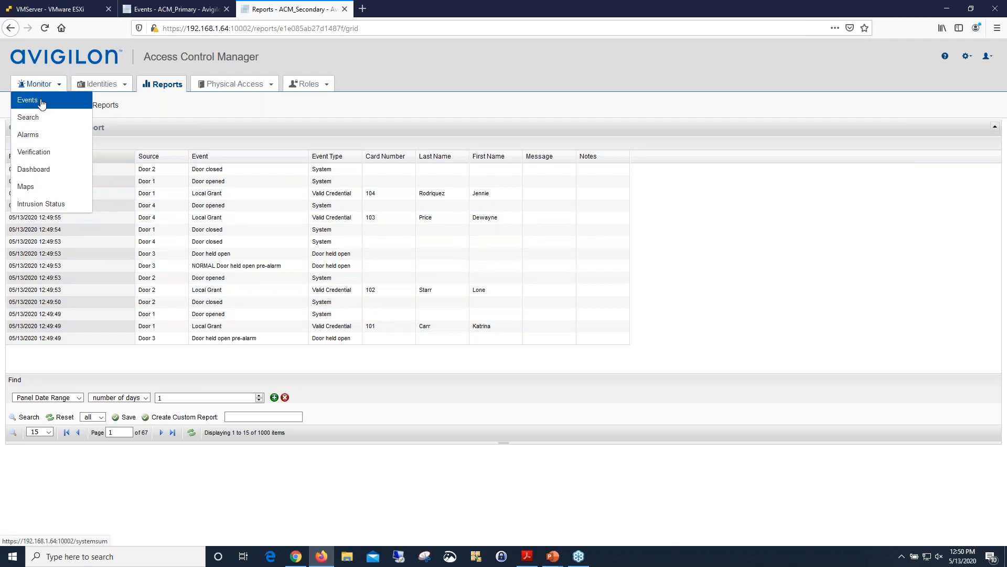
click(29, 419)
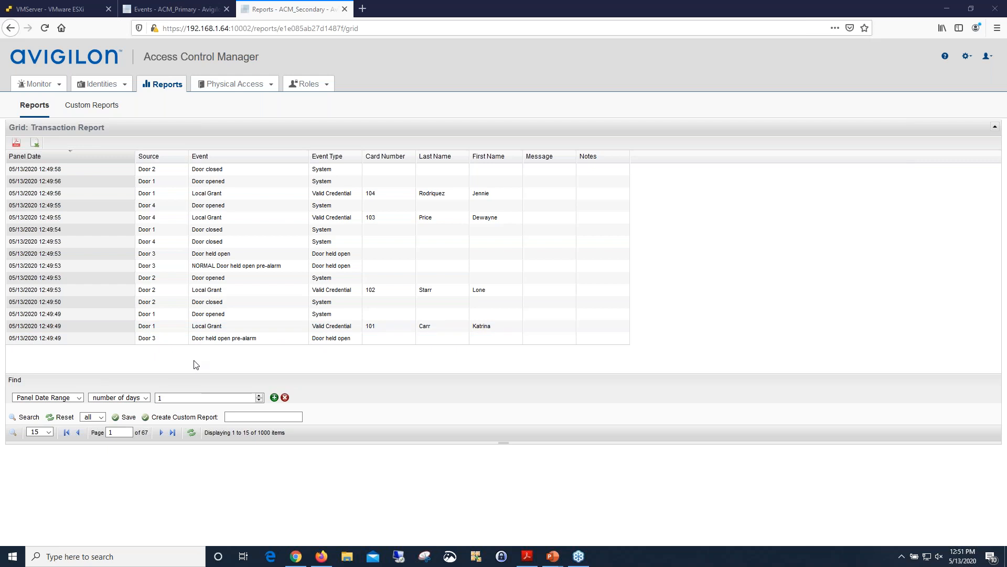
mouse_move(102, 89)
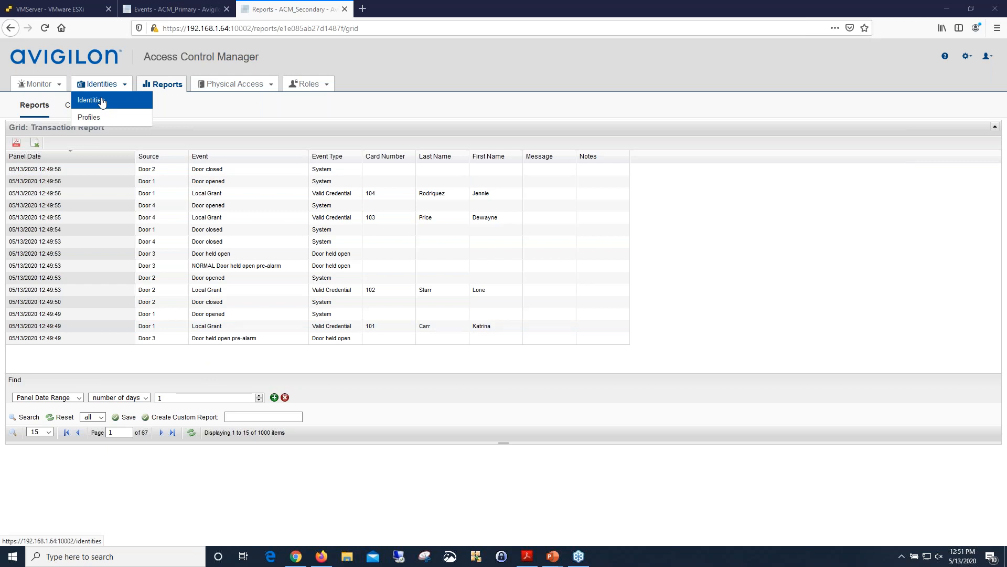
click(102, 103)
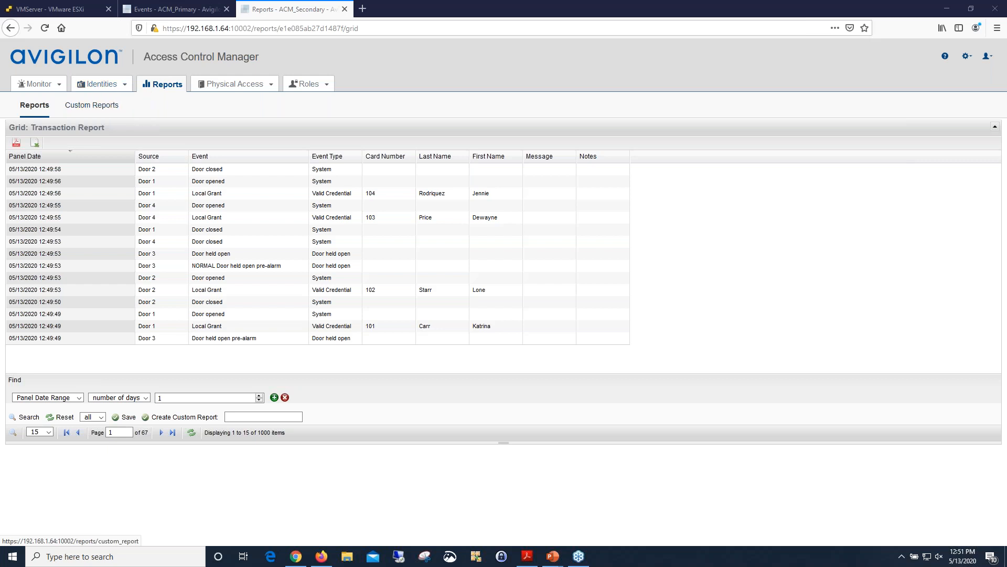